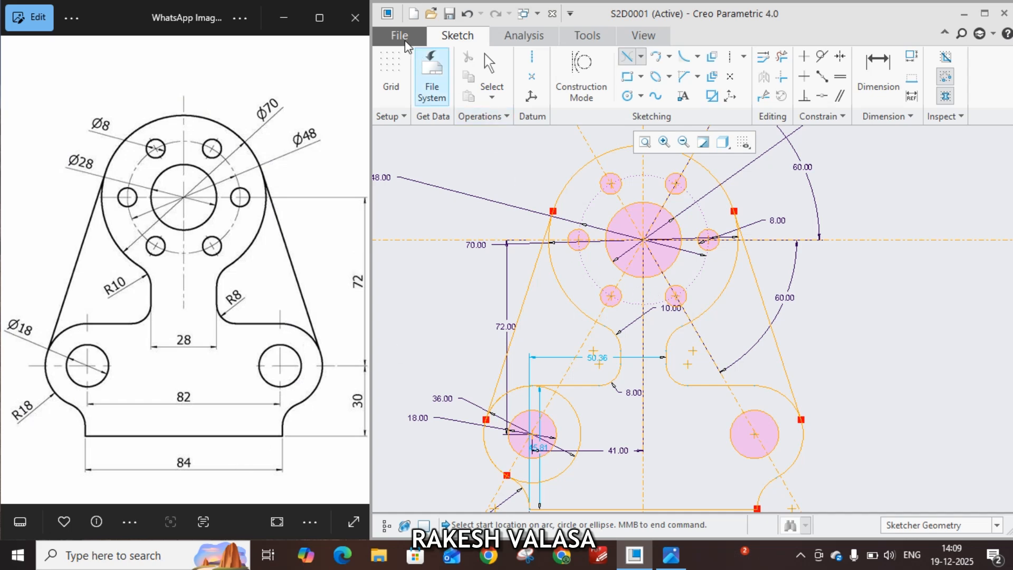
Step: Create a new sketch file named sketch2
{"action": "left_click", "coordinate": [414, 14]}
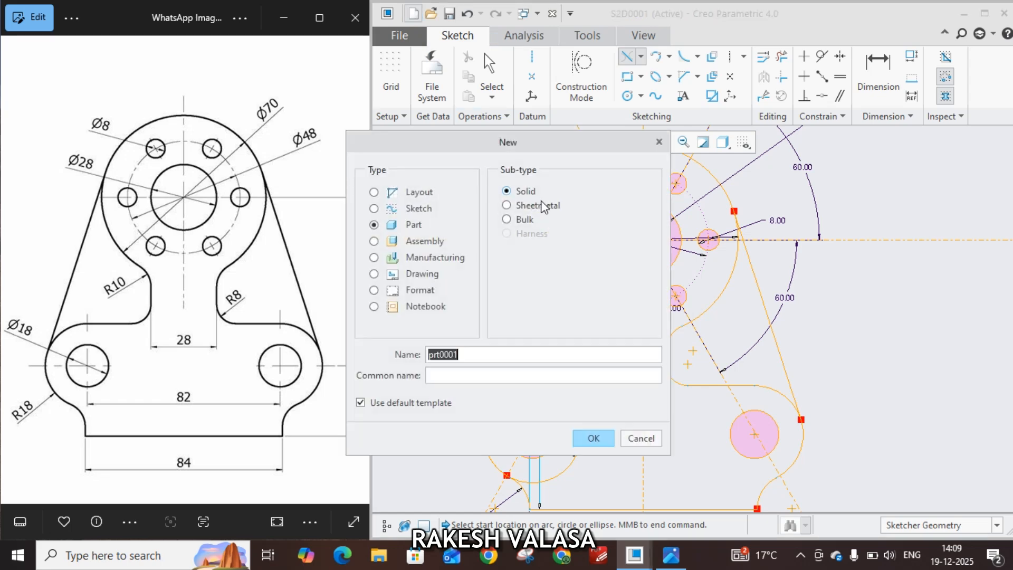
{"action": "left_click", "coordinate": [374, 209]}
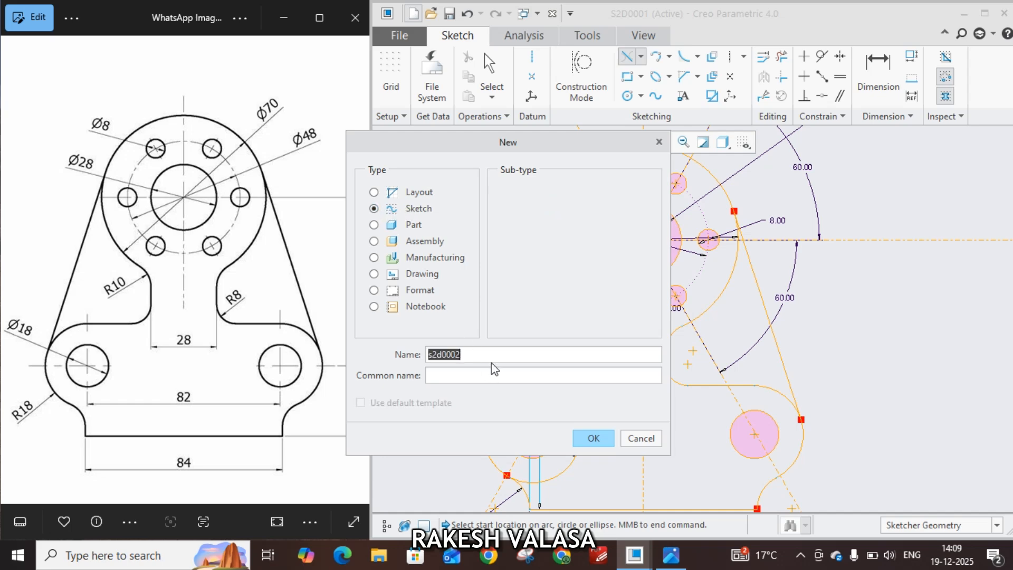
{"action": "type", "text": "sketch2"}
{"action": "left_click", "coordinate": [592, 441]}
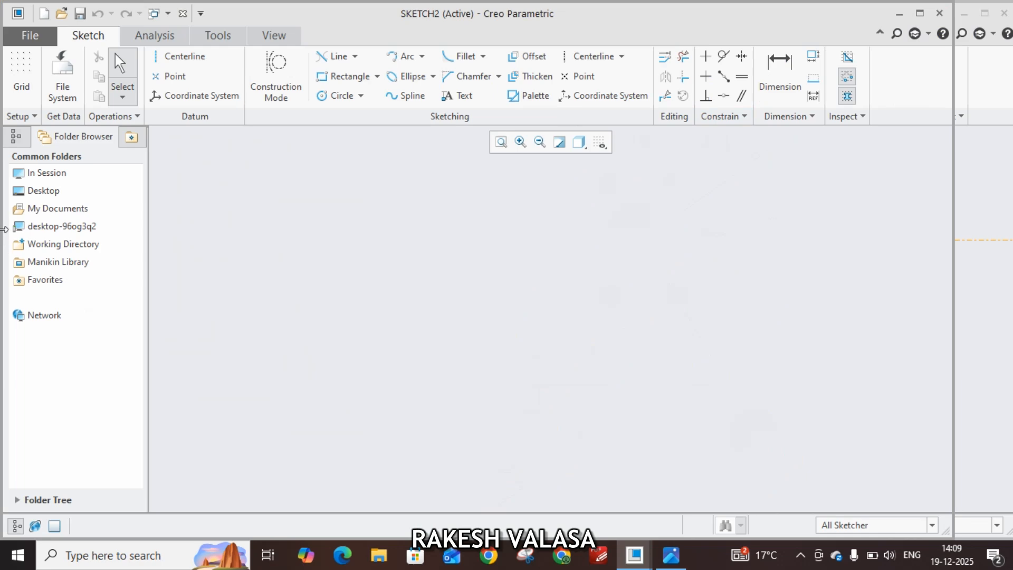
Step: Resize the new sketch window to fit beside the reference drawing and hide the folder browser
{"action": "mouse_move", "coordinate": [4, 224]}
{"action": "left_mouse_down"}
{"action": "mouse_move", "coordinate": [278, 225]}
{"action": "mouse_move", "coordinate": [376, 239]}
{"action": "left_mouse_up"}
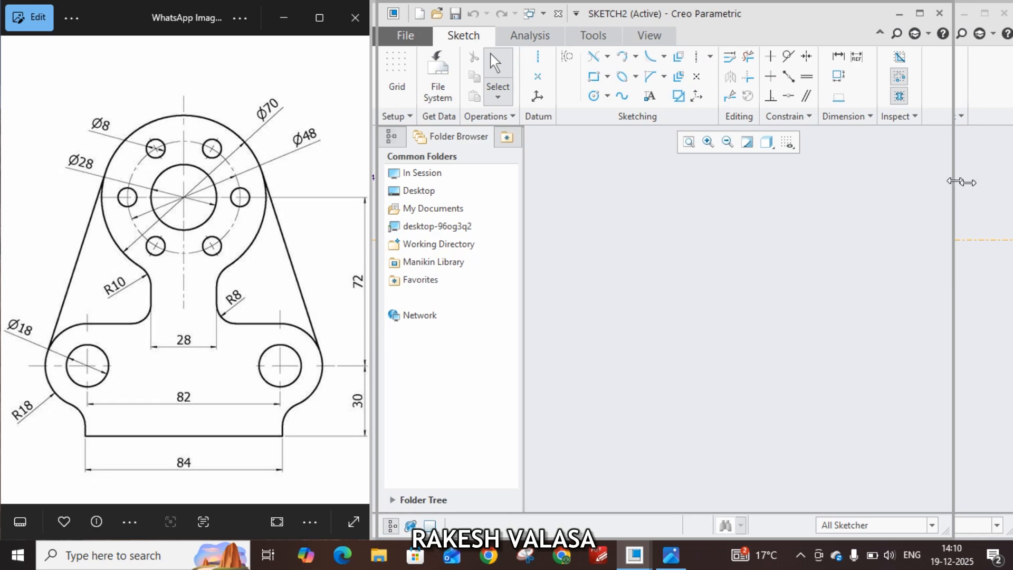
{"action": "left_click_drag", "start_coordinate": [953, 180], "coordinate": [1011, 180]}
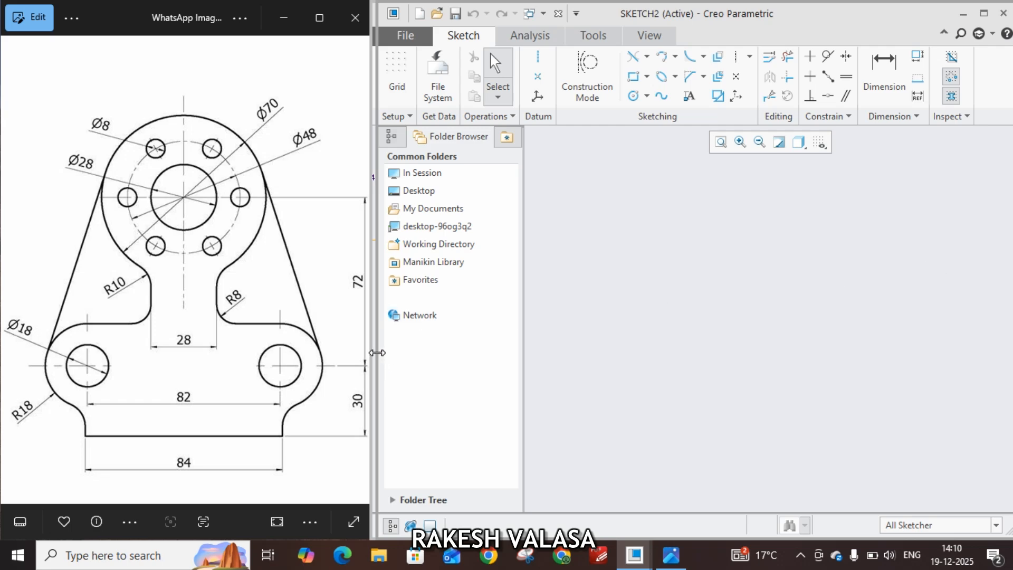
{"action": "left_click_drag", "start_coordinate": [378, 352], "coordinate": [370, 353]}
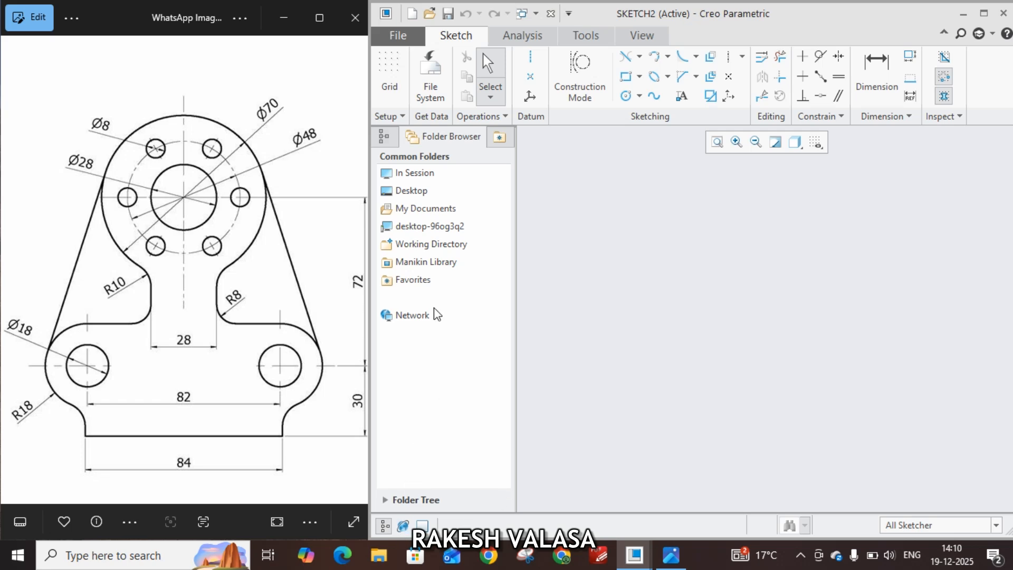
{"action": "left_click", "coordinate": [383, 526]}
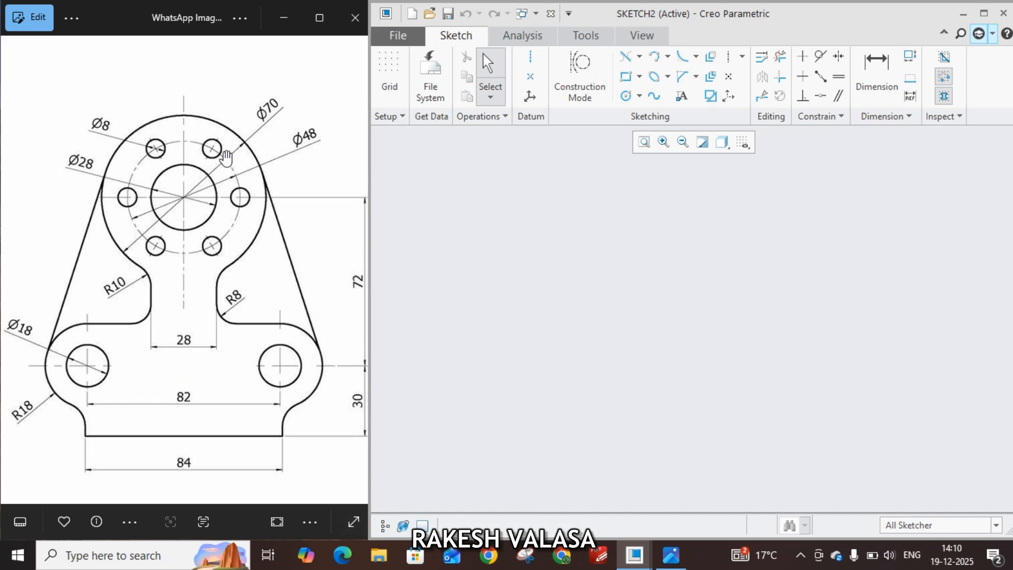
Step: Sketch three concentric circles with diameters of about 3.02, 6.32 and 10.22
{"action": "left_click", "coordinate": [627, 96]}
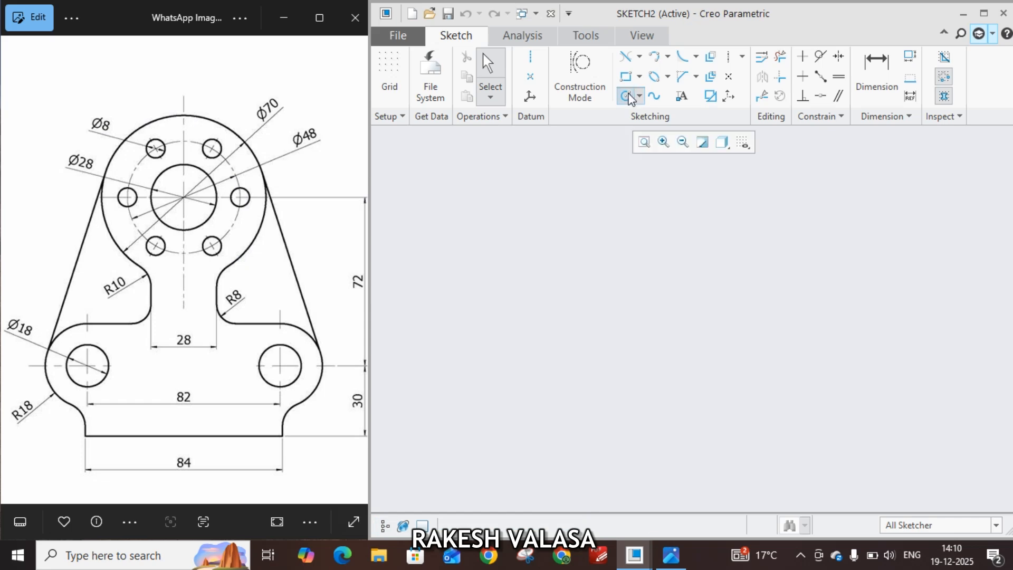
{"action": "left_click", "coordinate": [622, 288]}
{"action": "left_click", "coordinate": [622, 288]}
{"action": "left_click", "coordinate": [689, 320]}
{"action": "left_click", "coordinate": [622, 287]}
{"action": "left_click", "coordinate": [725, 348]}
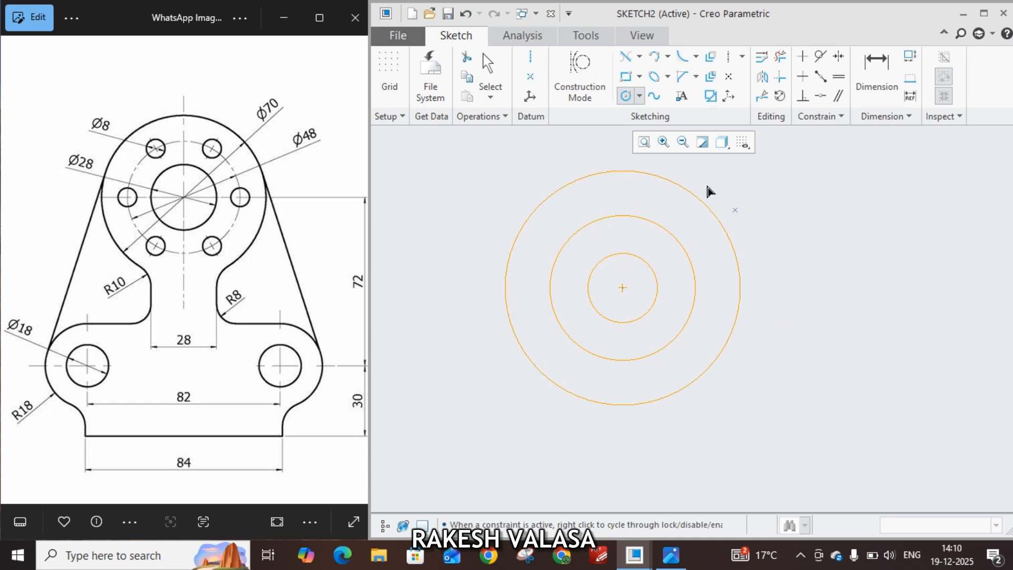
{"action": "middle_click", "coordinate": [772, 398]}
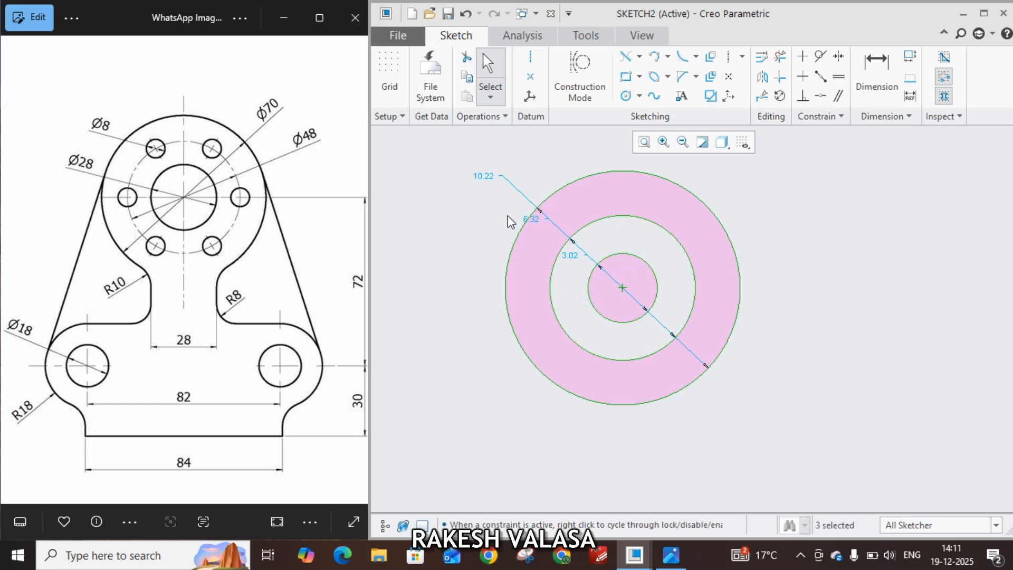
Step: Set the outer circle's diameter to 70 and the middle circle's diameter to 48
{"action": "double_click", "coordinate": [482, 178]}
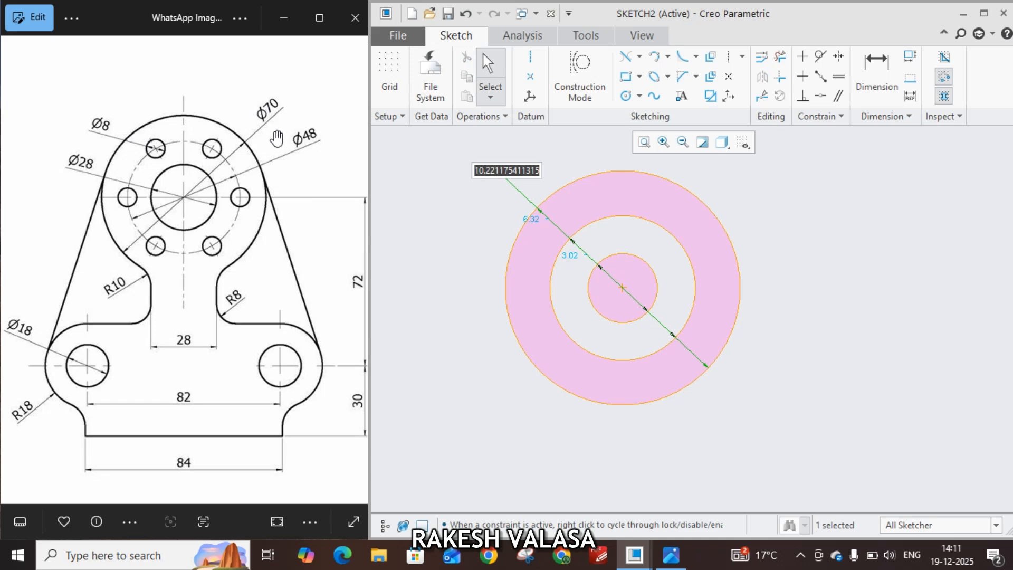
{"action": "type", "text": "70"}
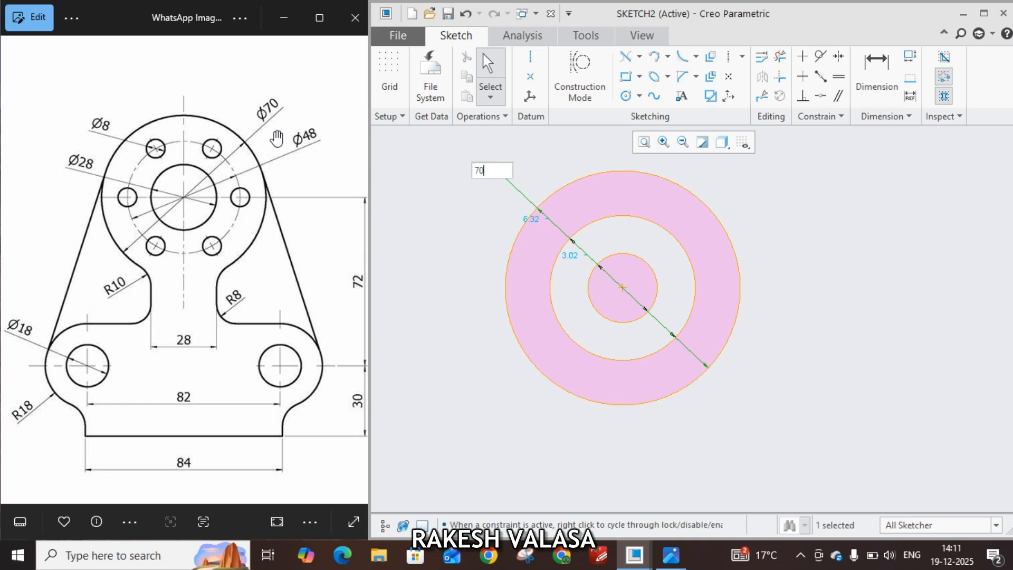
{"action": "key", "text": "Return"}
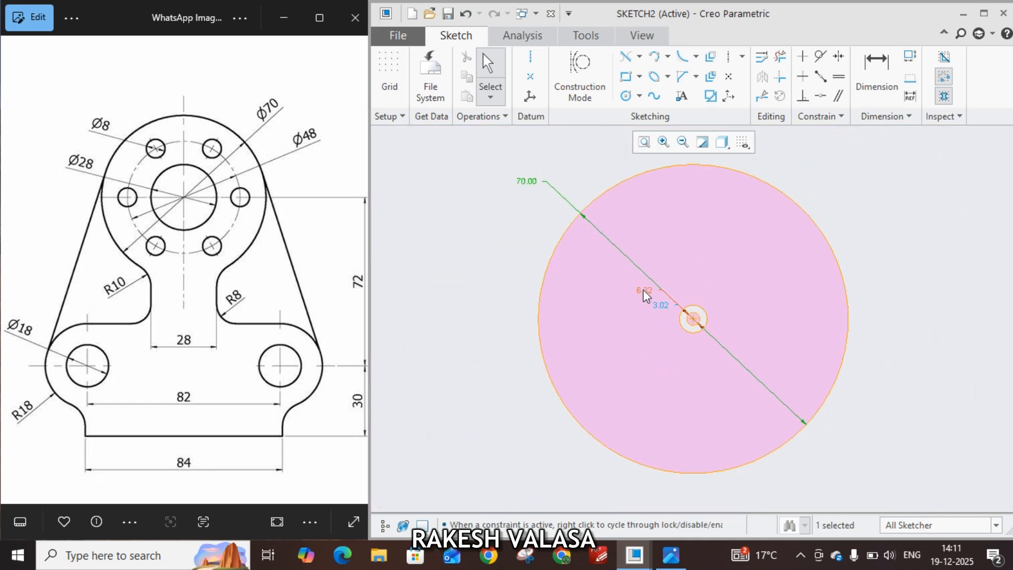
{"action": "left_click_drag", "start_coordinate": [643, 289], "coordinate": [495, 272]}
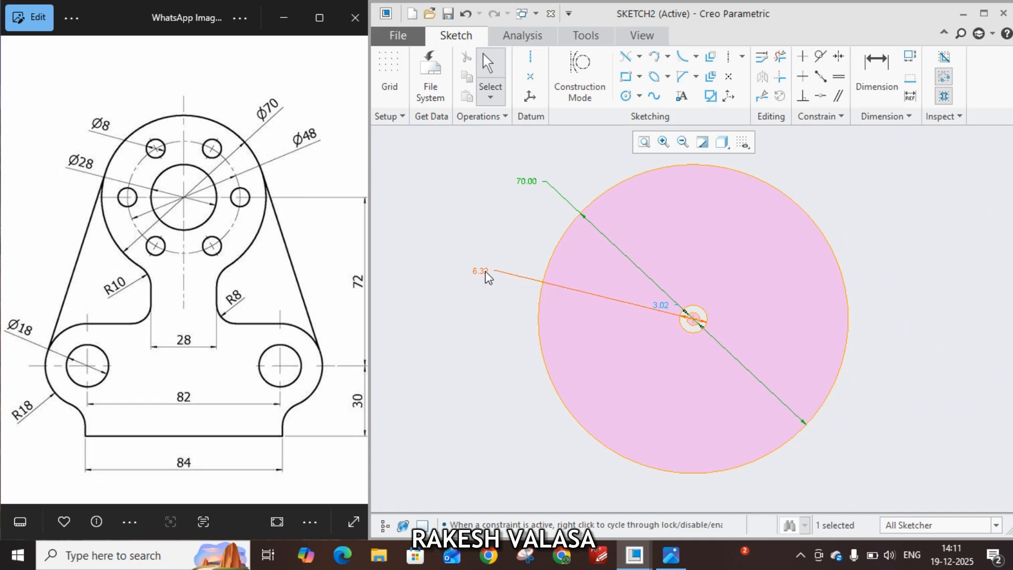
{"action": "double_click", "coordinate": [484, 270]}
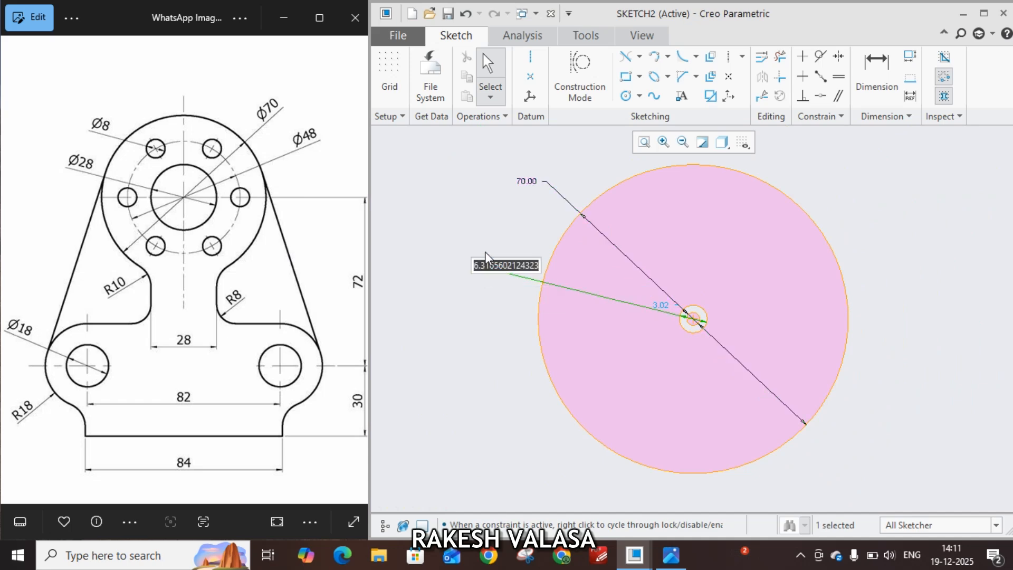
{"action": "type", "text": "48"}
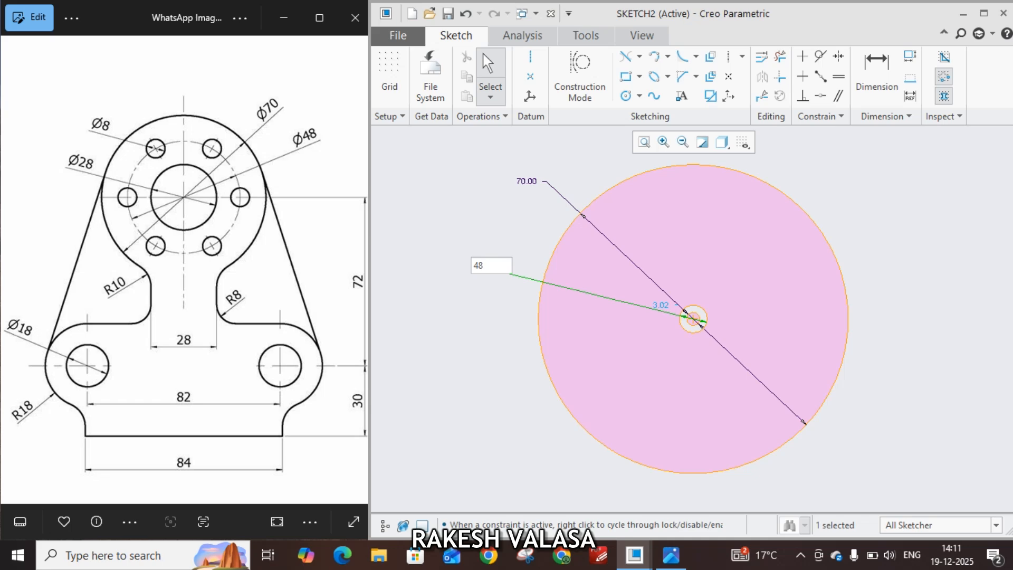
{"action": "key", "text": "Return"}
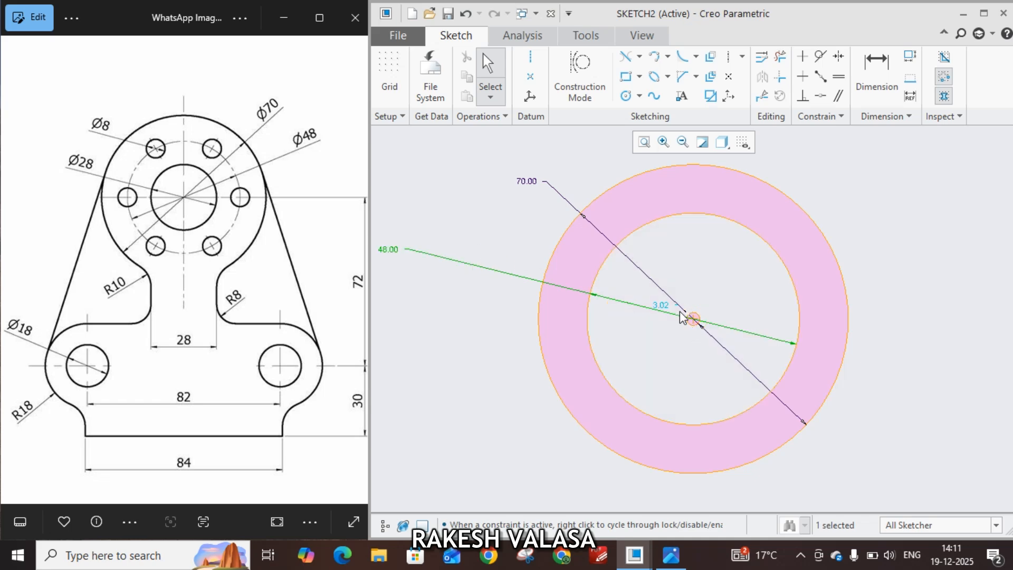
Step: Set the inner circle's diameter to 28 and convert the middle circle to construction geometry
{"action": "left_click_drag", "start_coordinate": [666, 313], "coordinate": [828, 190]}
{"action": "double_click", "coordinate": [834, 184]}
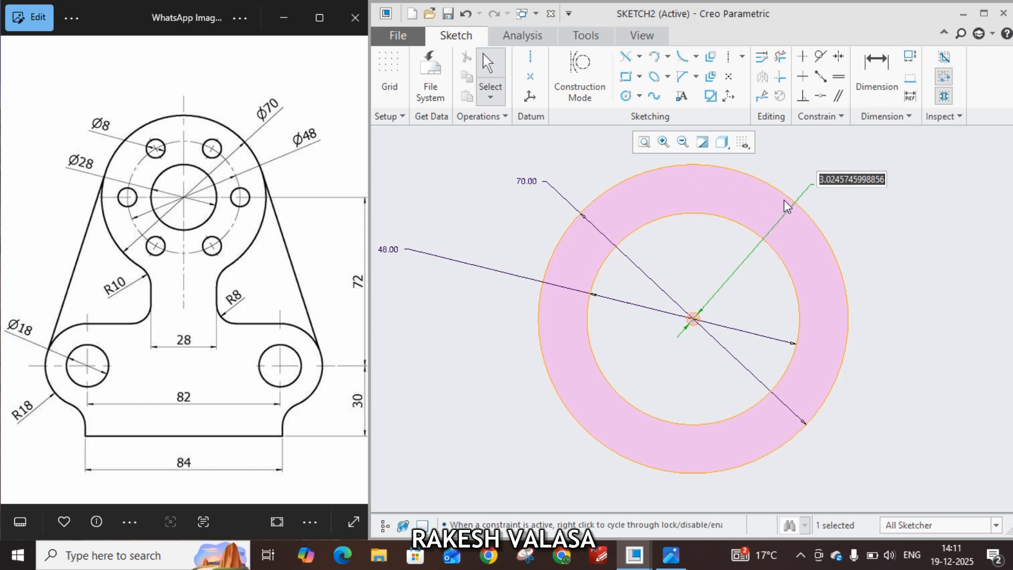
{"action": "type", "text": "28"}
{"action": "key", "text": "Return"}
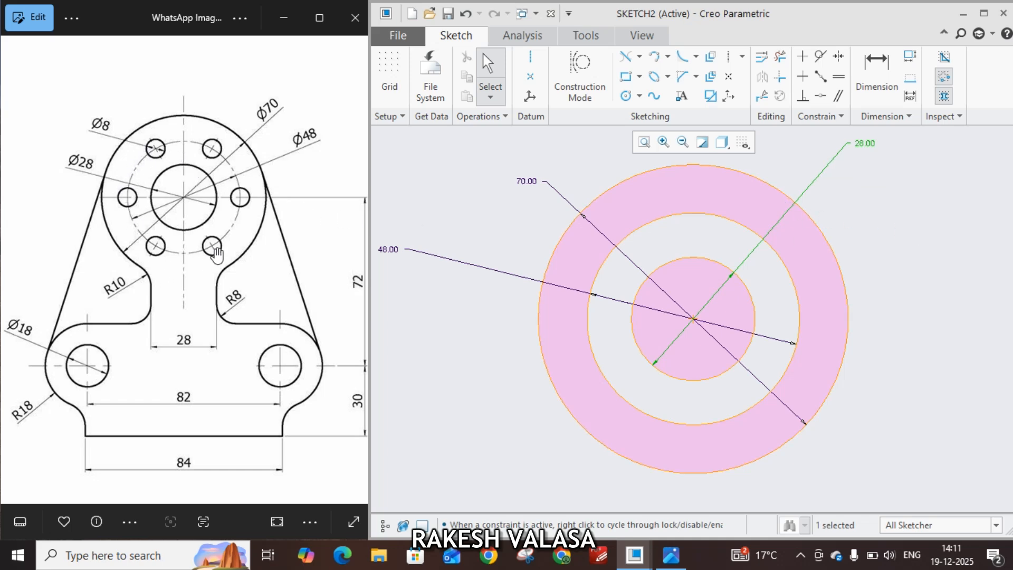
{"action": "left_click", "coordinate": [783, 265]}
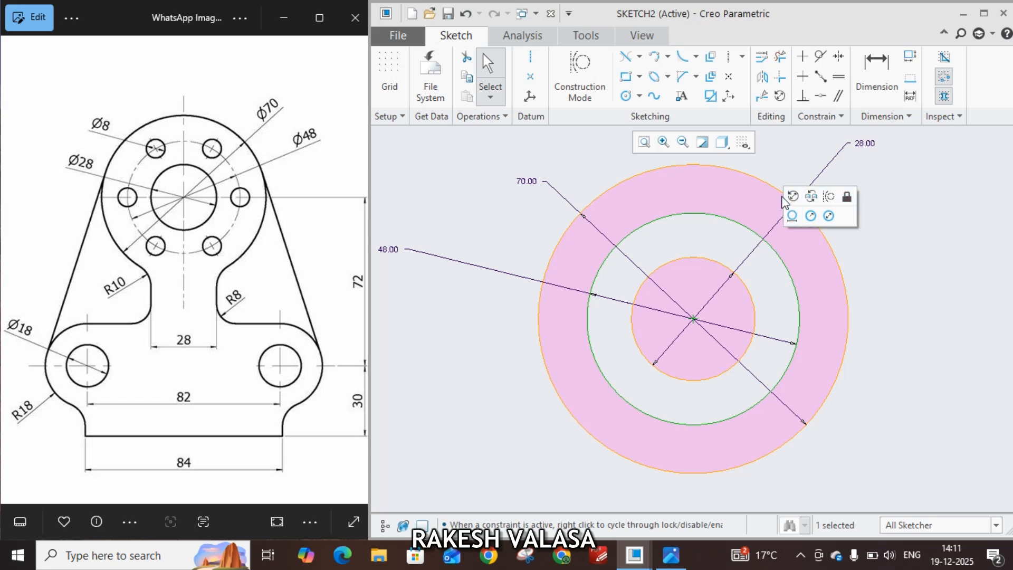
{"action": "left_click", "coordinate": [829, 196]}
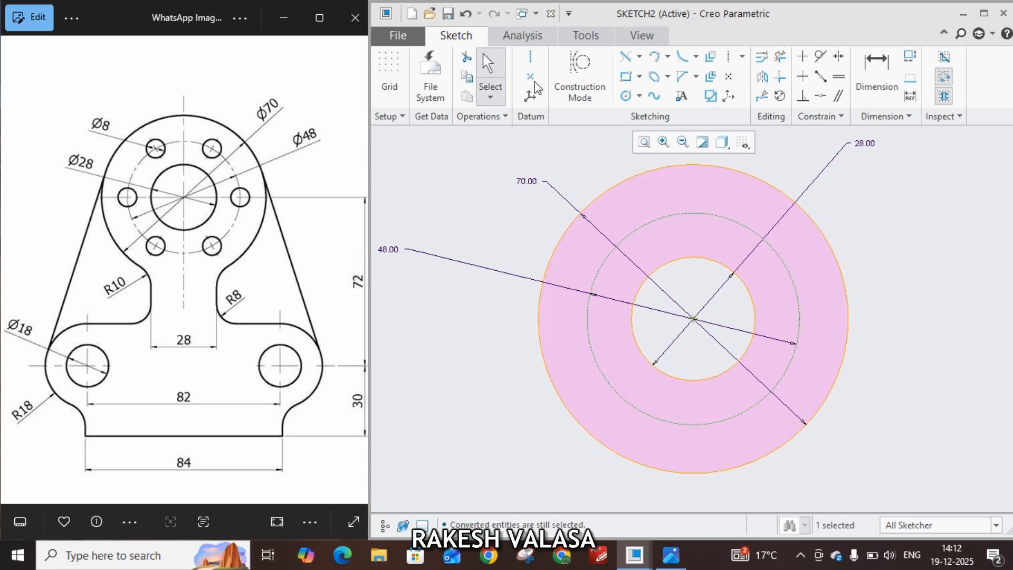
Step: Add a horizontal and a vertical datum centerline through the common centre of the circles
{"action": "left_click", "coordinate": [531, 57]}
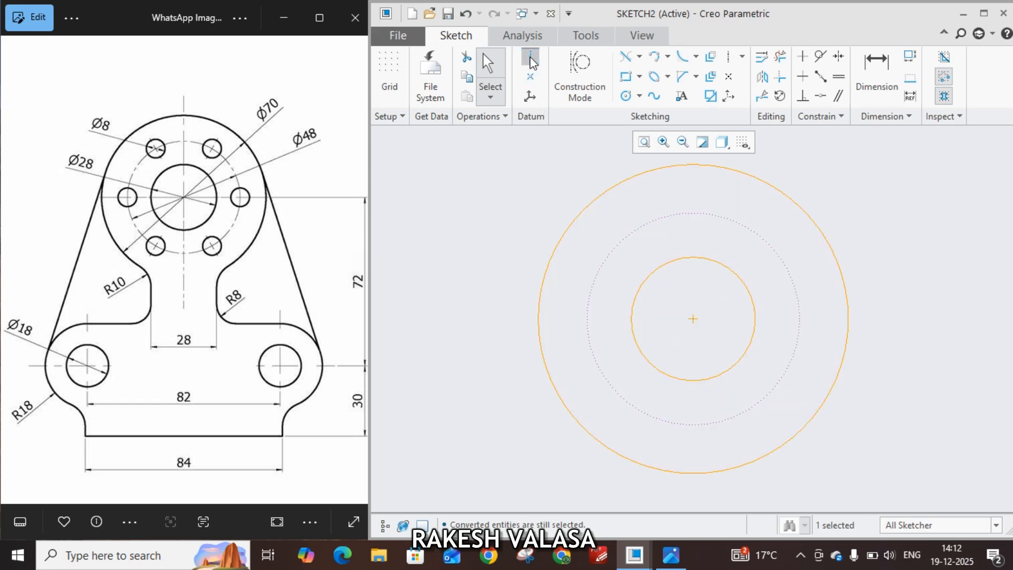
{"action": "left_click", "coordinate": [693, 319]}
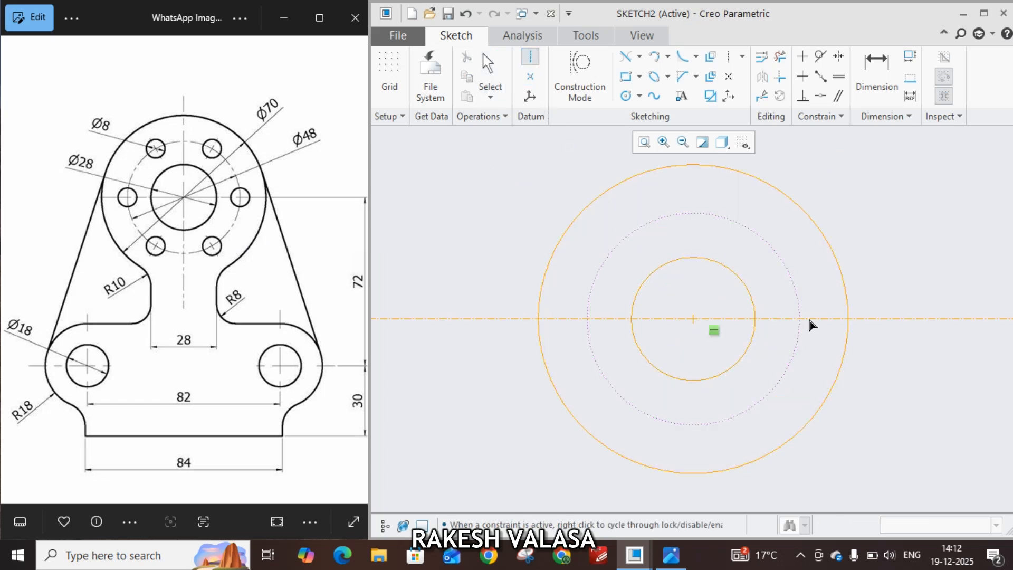
{"action": "left_click", "coordinate": [821, 320]}
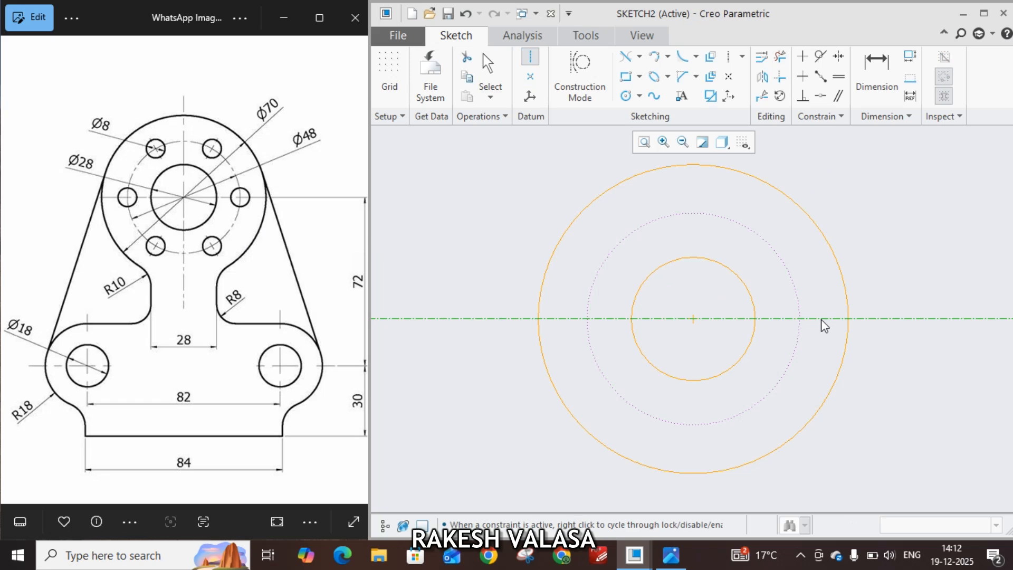
{"action": "left_click", "coordinate": [693, 319]}
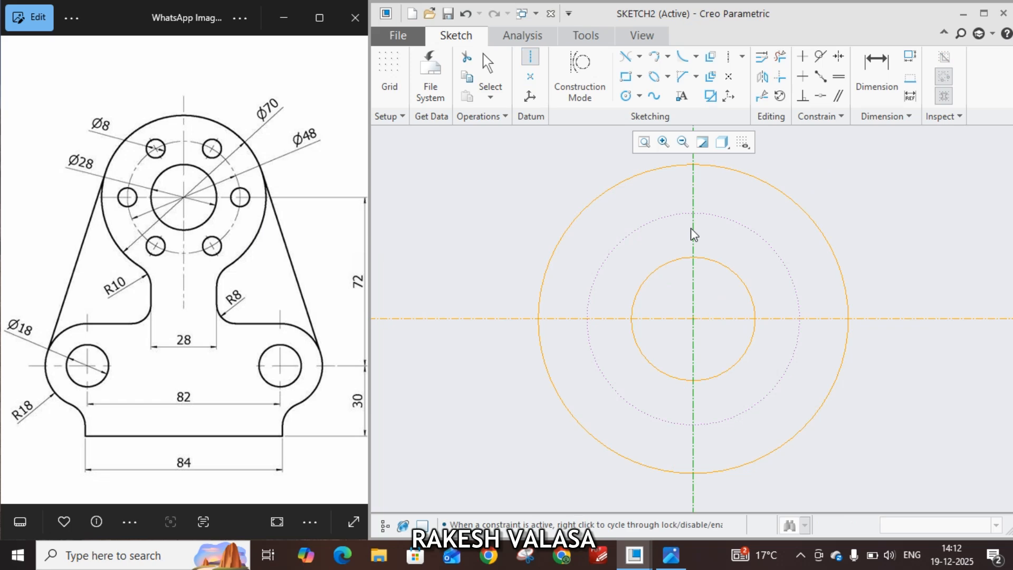
{"action": "left_click", "coordinate": [691, 228]}
Step: Add a centerline rising to the right through the circles' centre and set its angle to the horizontal centerline to 60°
{"action": "left_click", "coordinate": [698, 314]}
{"action": "left_click", "coordinate": [771, 267]}
{"action": "middle_click", "coordinate": [886, 237]}
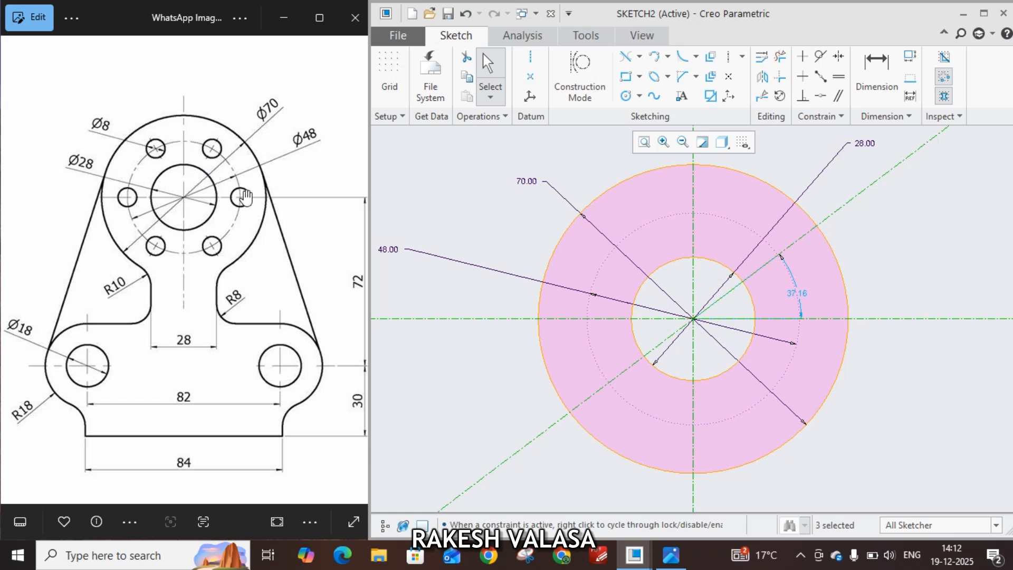
{"action": "left_click_drag", "start_coordinate": [794, 291], "coordinate": [897, 274]}
{"action": "double_click", "coordinate": [900, 277]}
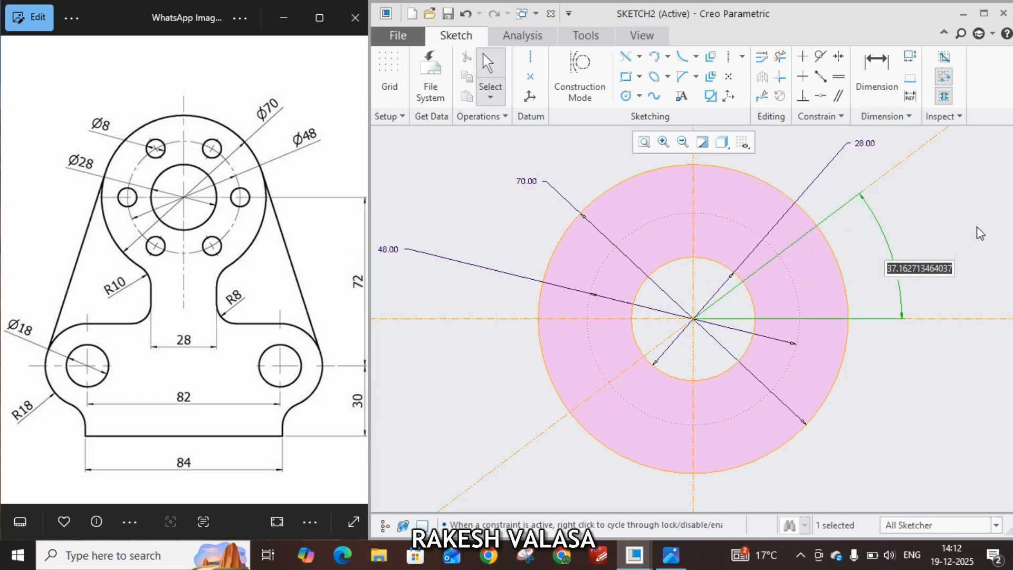
{"action": "type", "text": "60"}
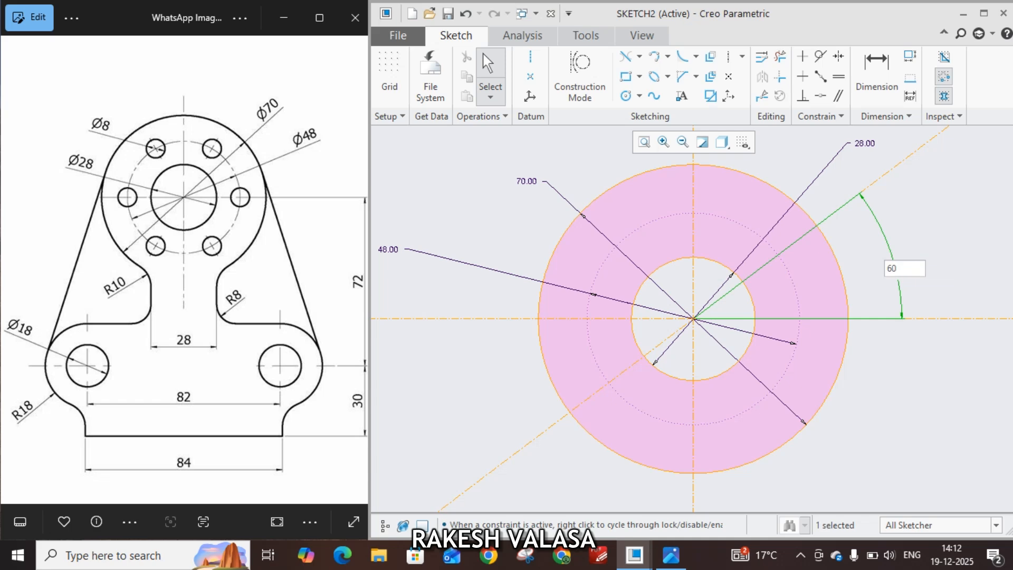
{"action": "key", "text": "Return"}
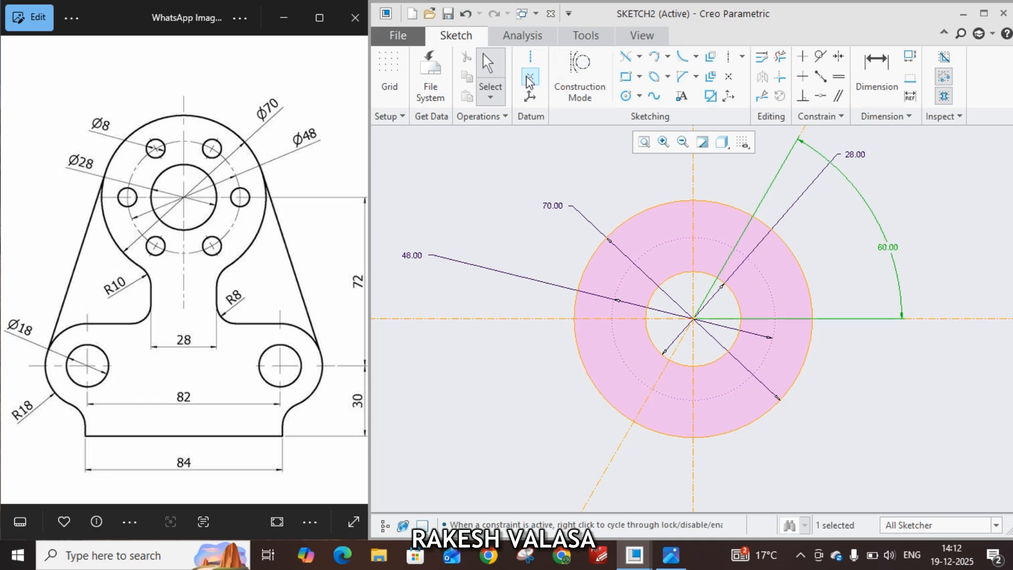
Step: Add a centerline falling to the right through the circles' centre and set its angle to the horizontal centerline to 60°
{"action": "left_click", "coordinate": [535, 56]}
{"action": "left_click", "coordinate": [694, 318]}
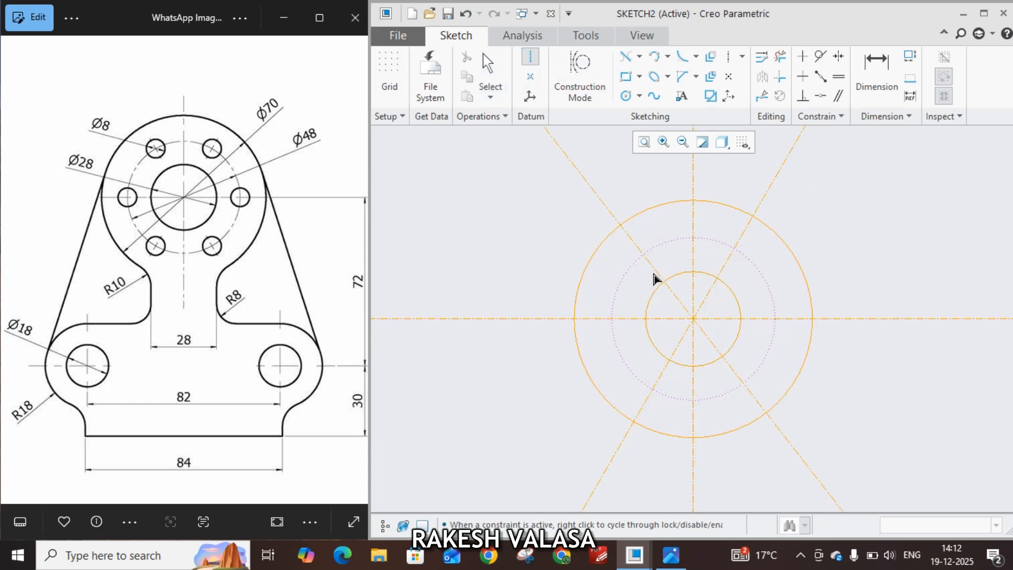
{"action": "left_click", "coordinate": [613, 242]}
{"action": "middle_click", "coordinate": [589, 170]}
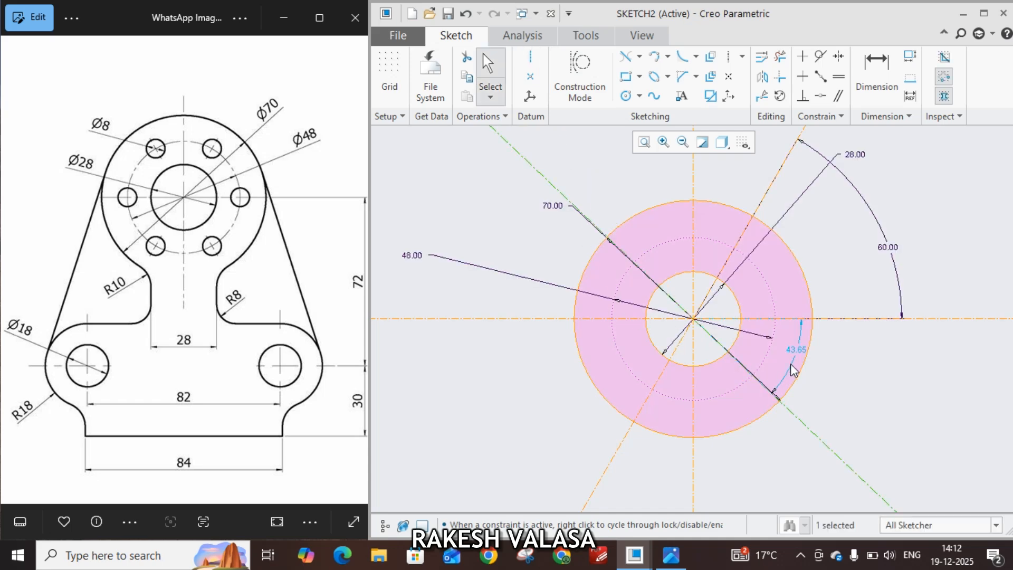
{"action": "left_click_drag", "start_coordinate": [800, 350], "coordinate": [854, 370]}
{"action": "double_click", "coordinate": [872, 370]}
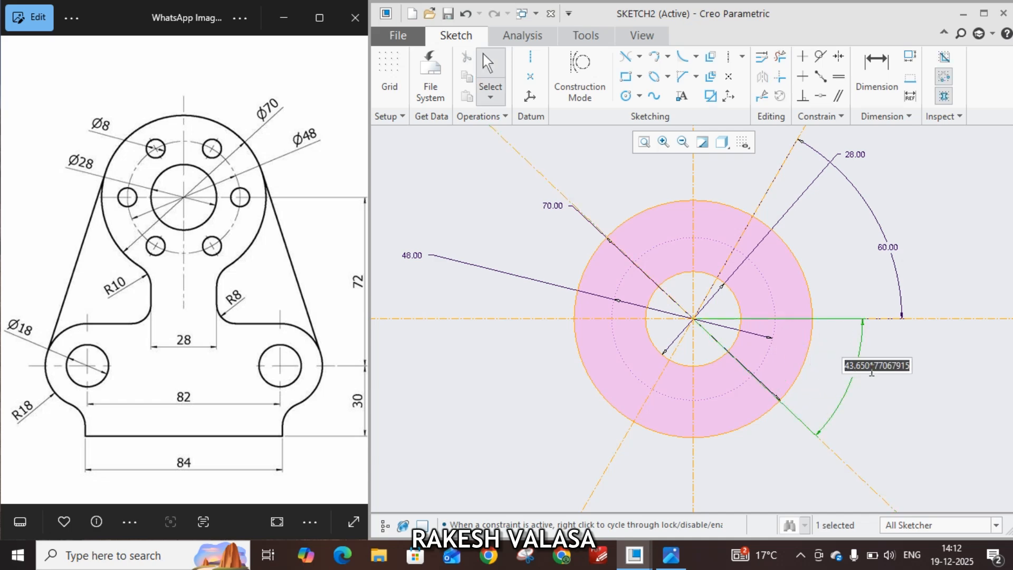
{"action": "type", "text": "60"}
{"action": "key", "text": "Return"}
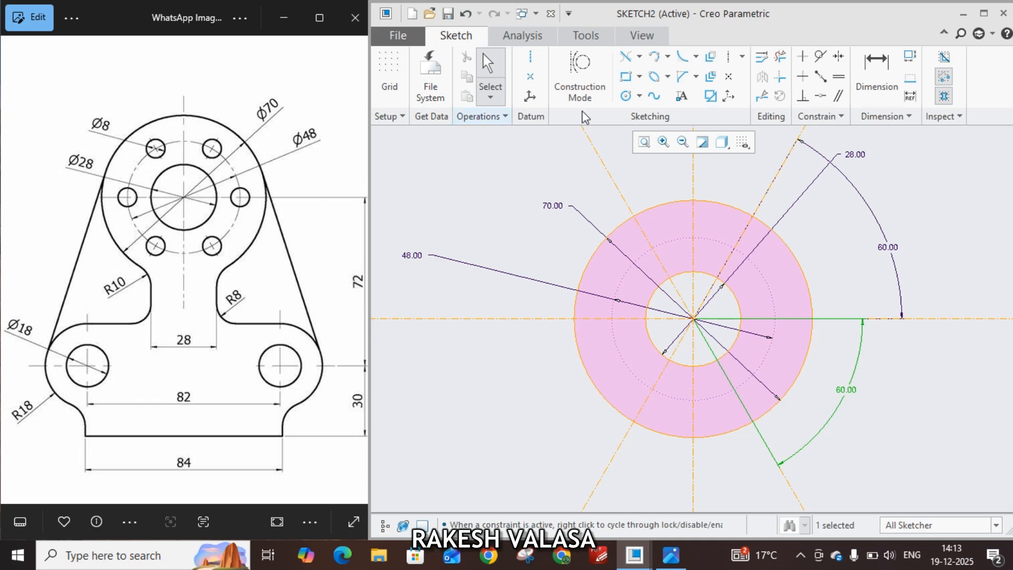
Step: Draw a circle where the construction circle meets the horizontal centerline on the right and set its diameter to 8
{"action": "left_click", "coordinate": [627, 96]}
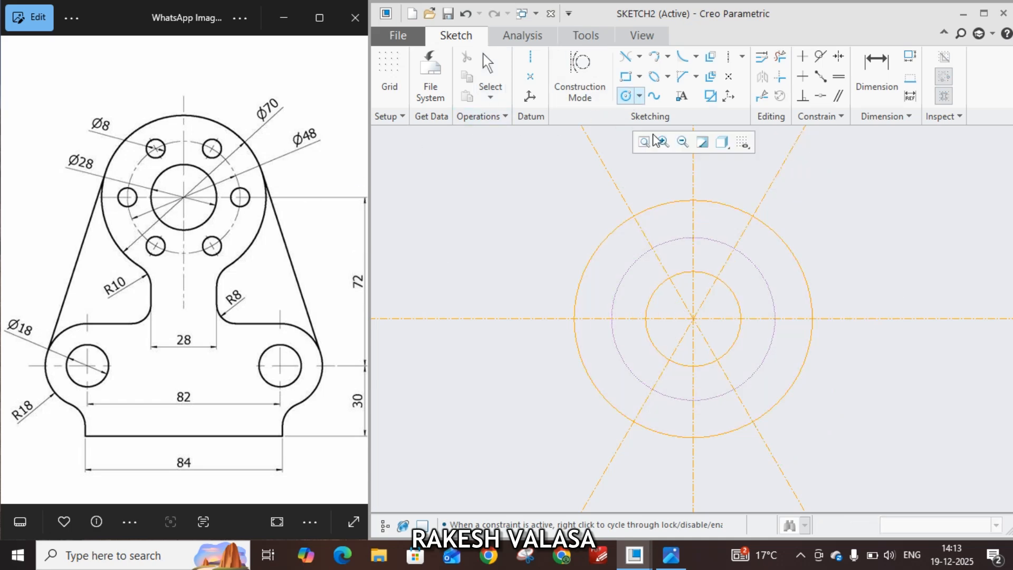
{"action": "left_click", "coordinate": [774, 318]}
{"action": "left_click", "coordinate": [787, 336]}
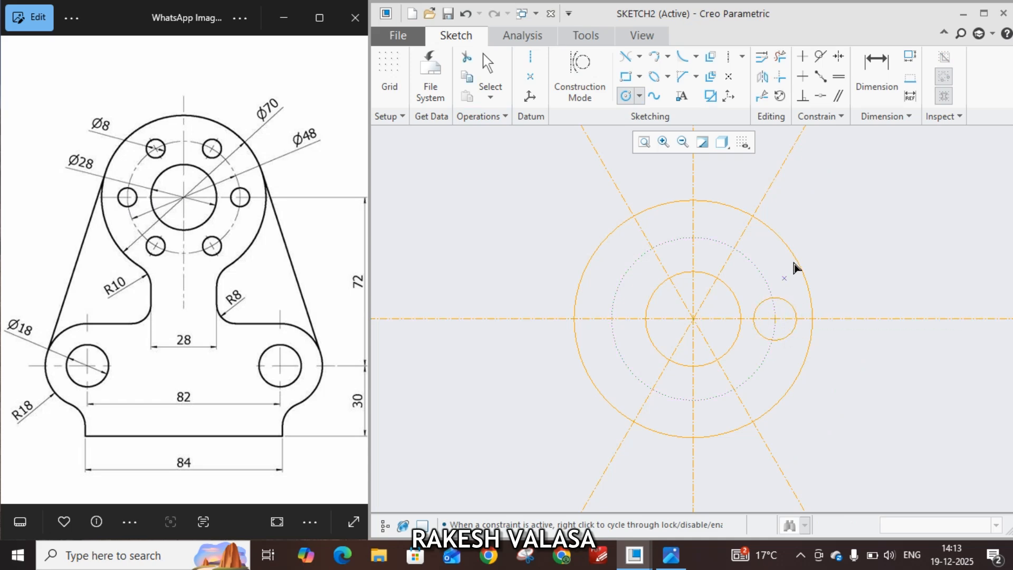
{"action": "middle_click", "coordinate": [862, 244]}
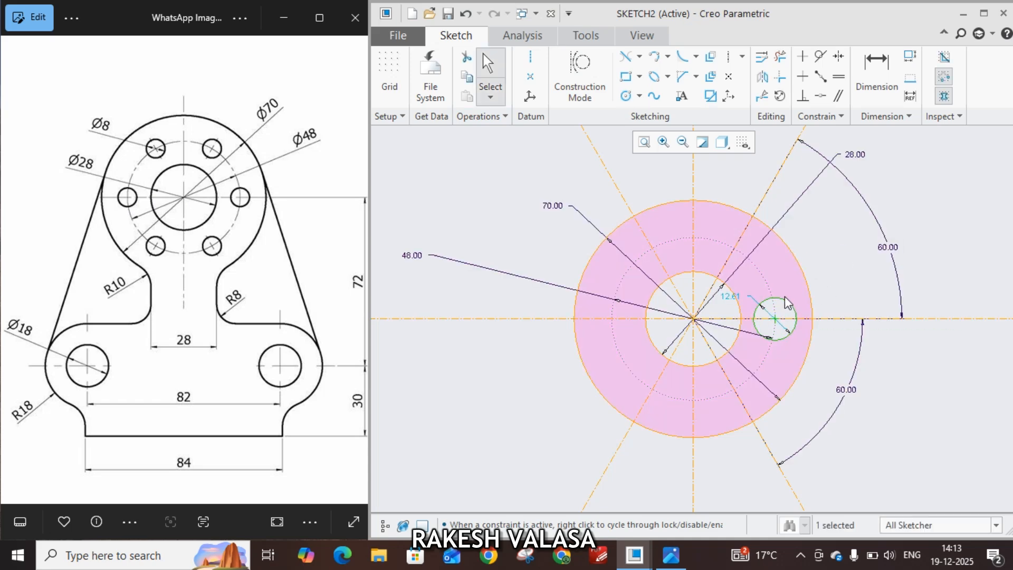
{"action": "left_click_drag", "start_coordinate": [727, 297], "coordinate": [850, 293]}
{"action": "double_click", "coordinate": [858, 293]}
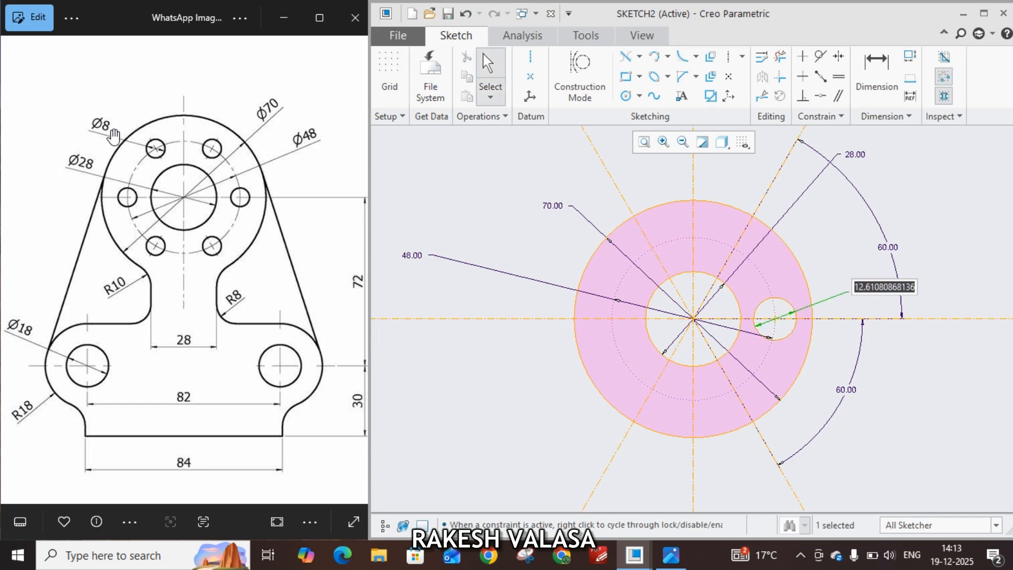
{"action": "type", "text": "8"}
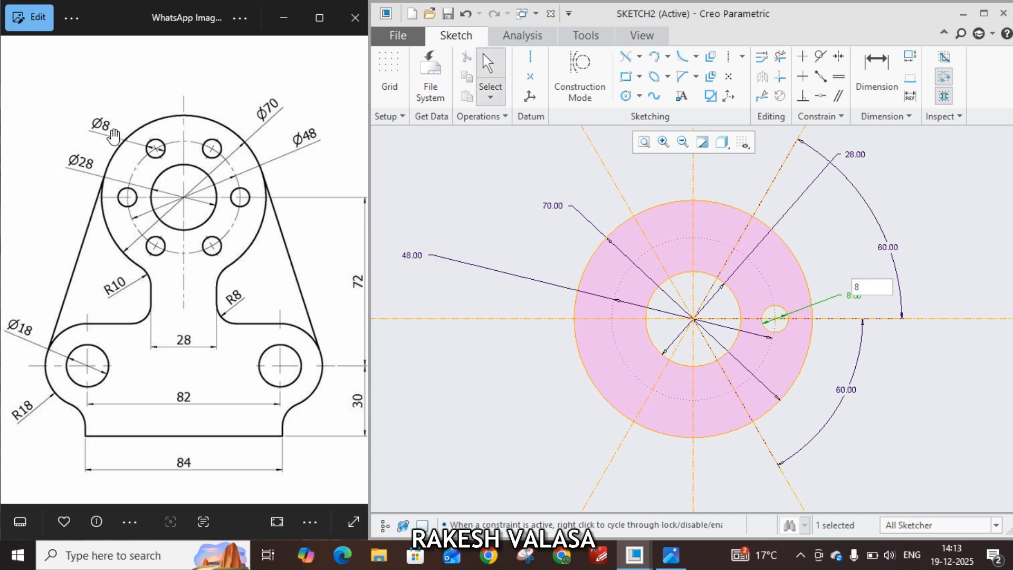
{"action": "key", "text": "Return"}
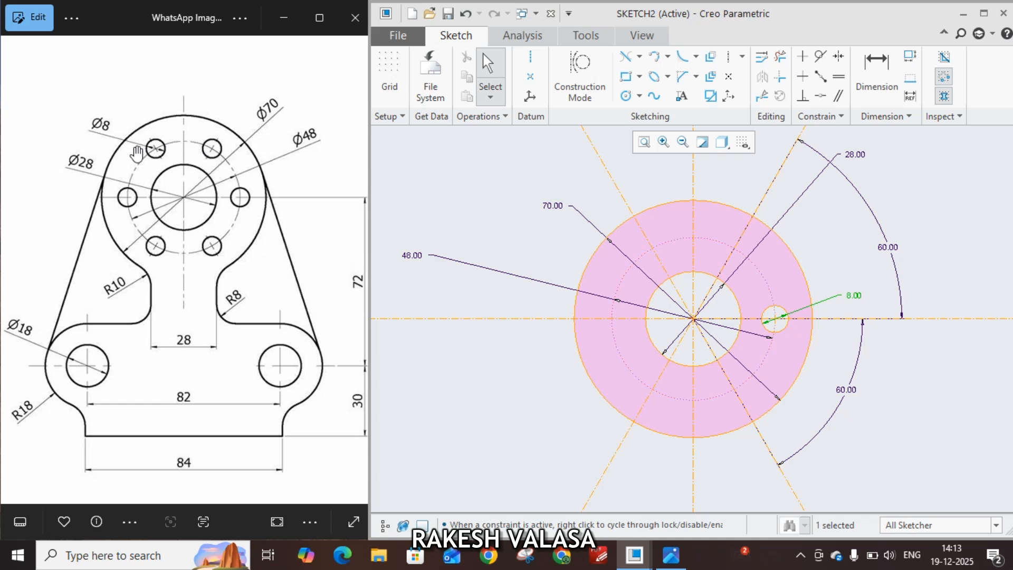
Step: Add five circles equal to the 8 diameter hole at the construction circle's remaining intersections with the horizontal and angled centerlines
{"action": "left_click", "coordinate": [627, 97]}
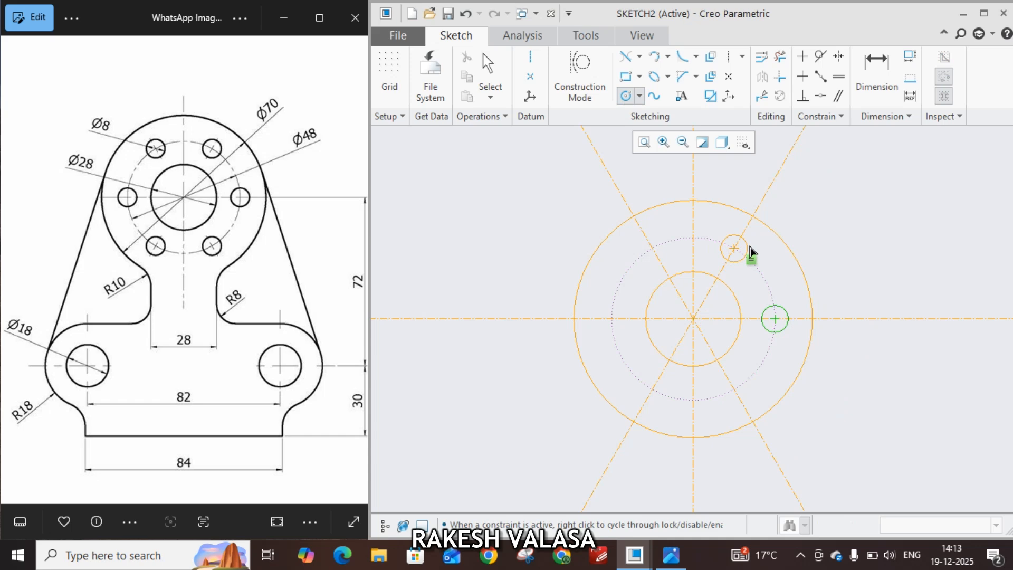
{"action": "left_click", "coordinate": [751, 254]}
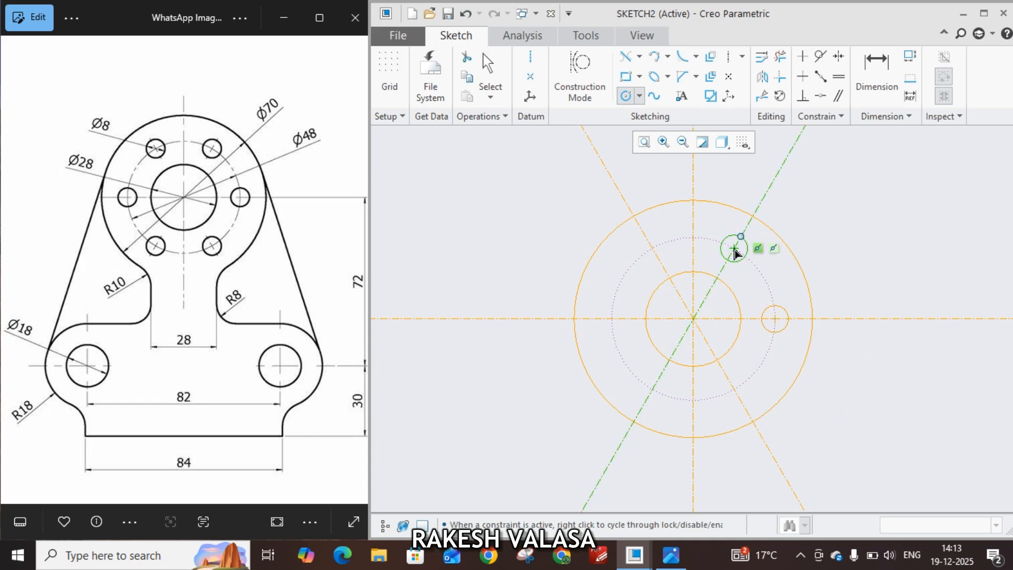
{"action": "left_click", "coordinate": [658, 252]}
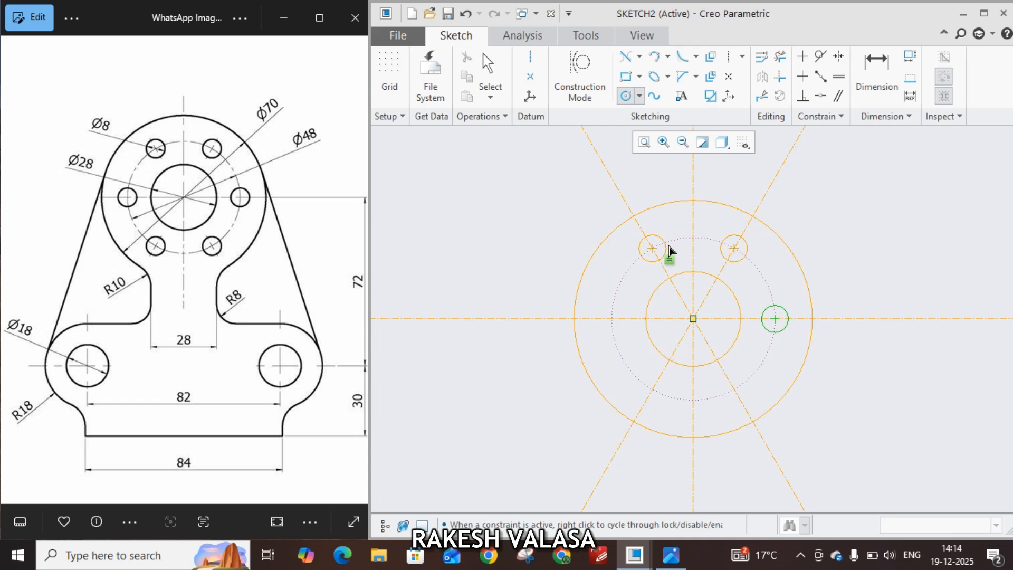
{"action": "left_click", "coordinate": [669, 246]}
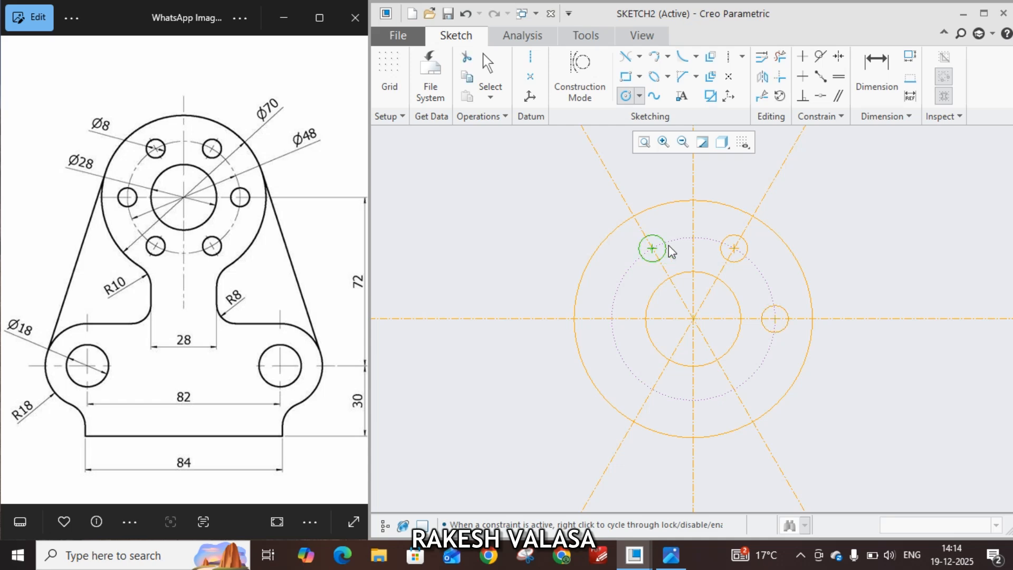
{"action": "left_click", "coordinate": [615, 321]}
{"action": "left_click", "coordinate": [621, 322]}
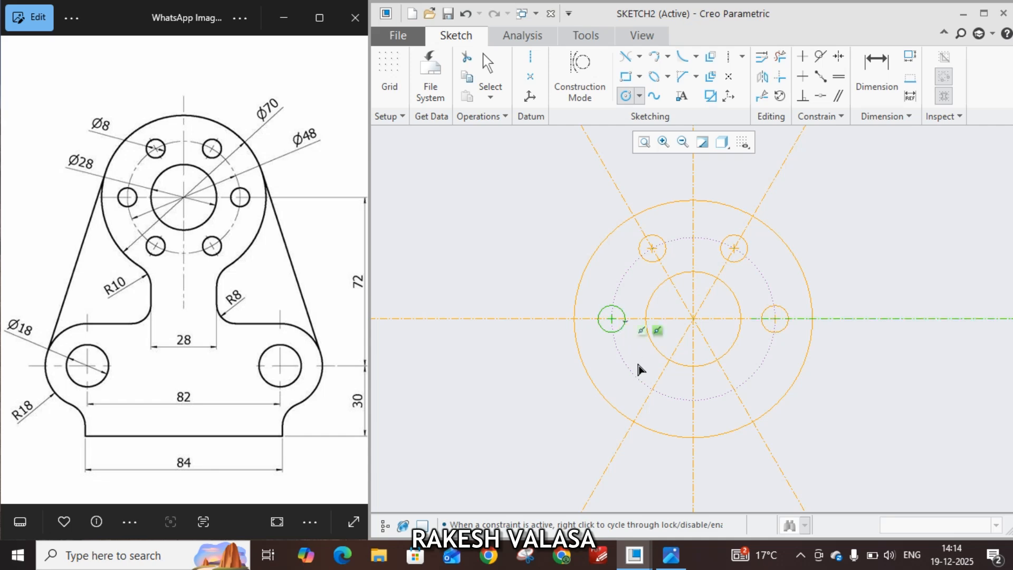
{"action": "left_click", "coordinate": [651, 396]}
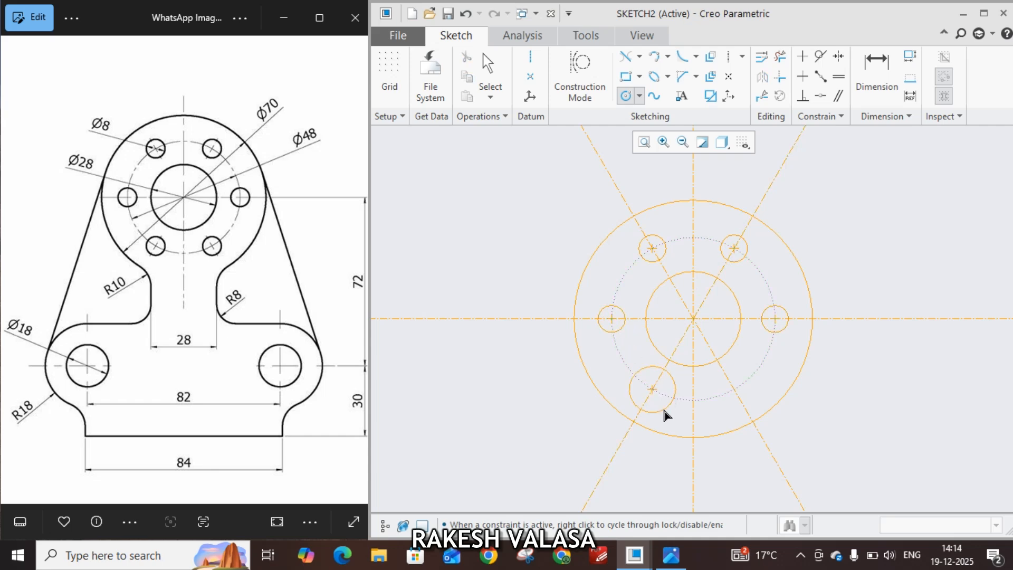
{"action": "left_click", "coordinate": [666, 404]}
{"action": "left_click", "coordinate": [735, 390]}
{"action": "left_click", "coordinate": [743, 387]}
{"action": "middle_click", "coordinate": [830, 379]}
Step: Draw two concentric circles about 18 and 39 in diameter, centred about 31 left of and 64 below the large circle's centre
{"action": "middle_click_drag", "start_coordinate": [911, 425], "coordinate": [910, 293]}
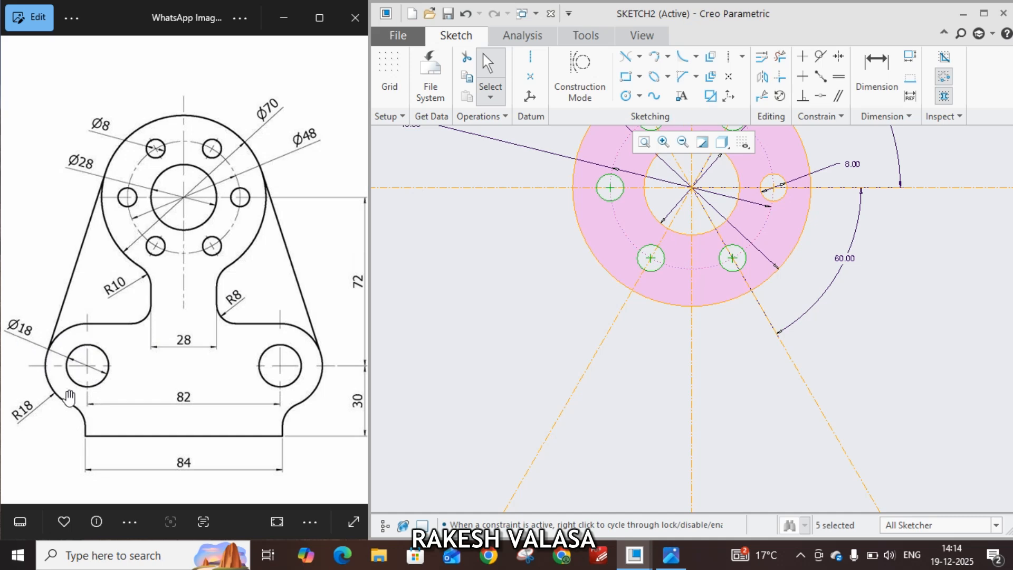
{"action": "left_click", "coordinate": [626, 97]}
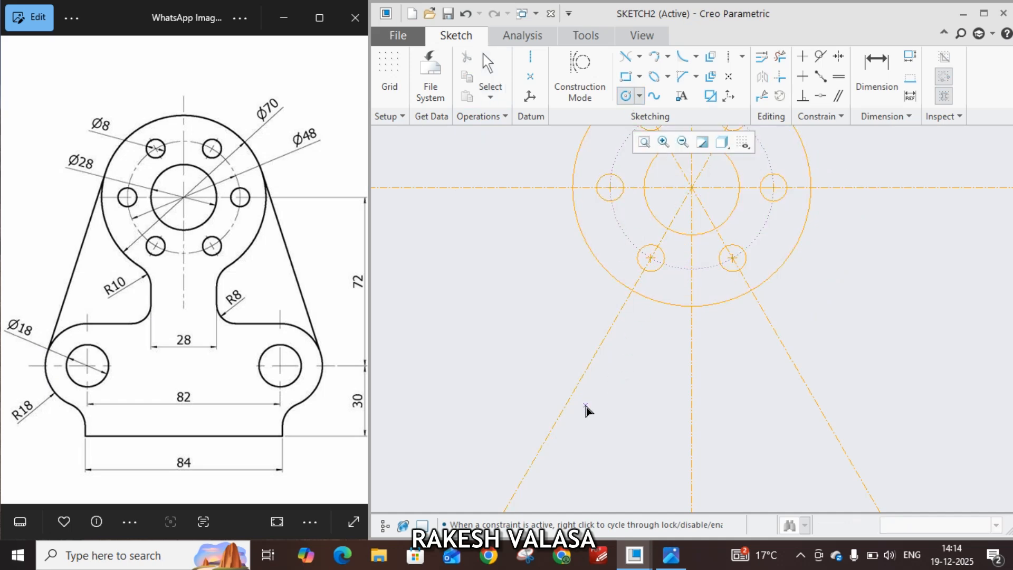
{"action": "left_click", "coordinate": [609, 422]}
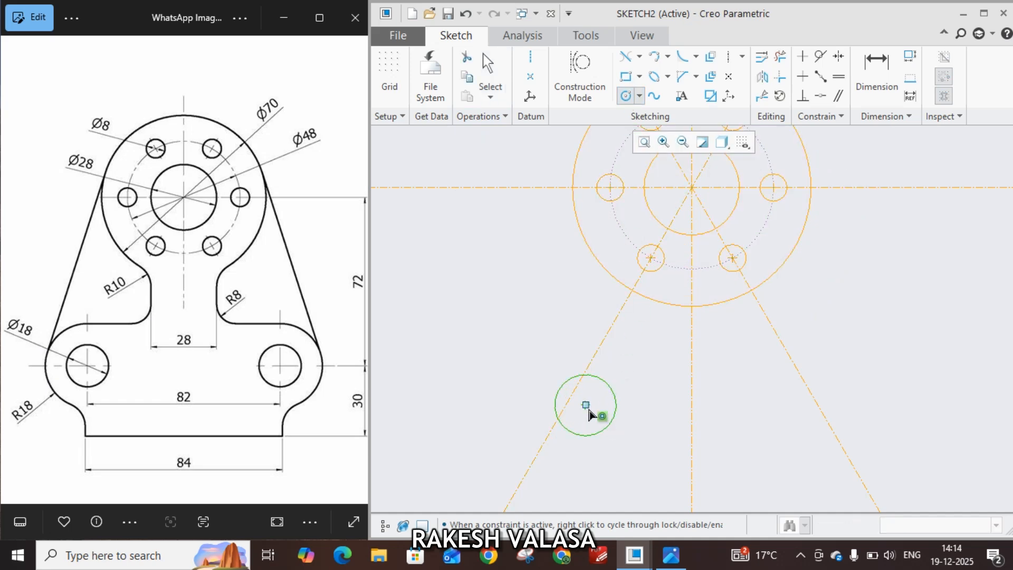
{"action": "left_click", "coordinate": [635, 450]}
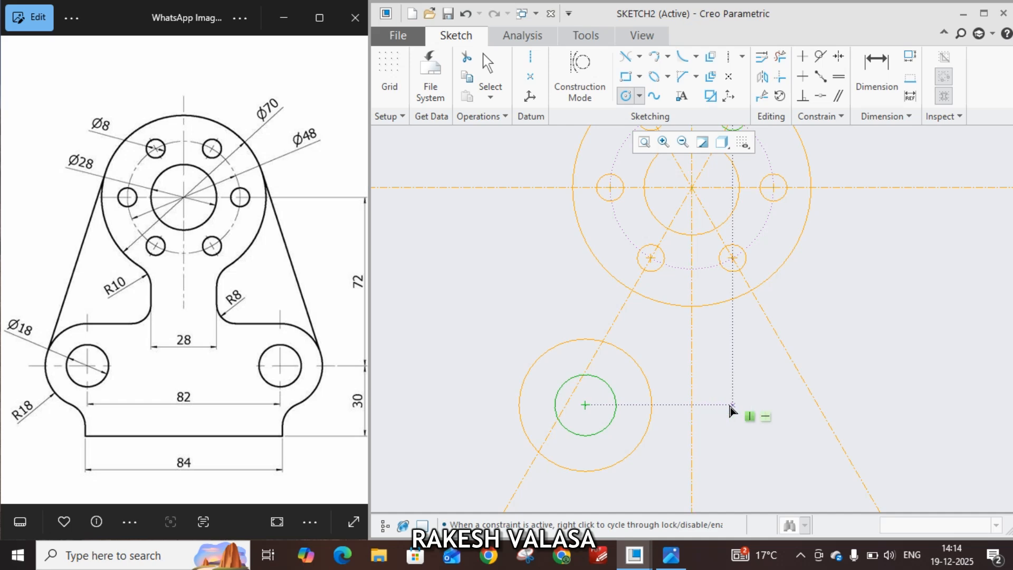
{"action": "middle_click", "coordinate": [732, 410]}
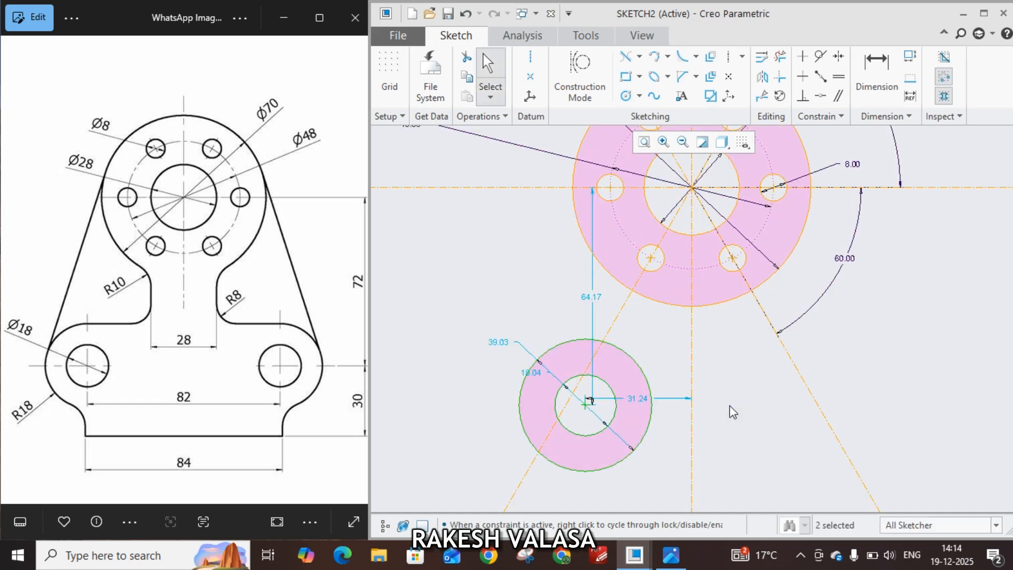
Step: Set the lower-left outer circle's diameter to 36 and the inner circle's diameter to 18
{"action": "double_click", "coordinate": [503, 343]}
{"action": "type", "text": "36"}
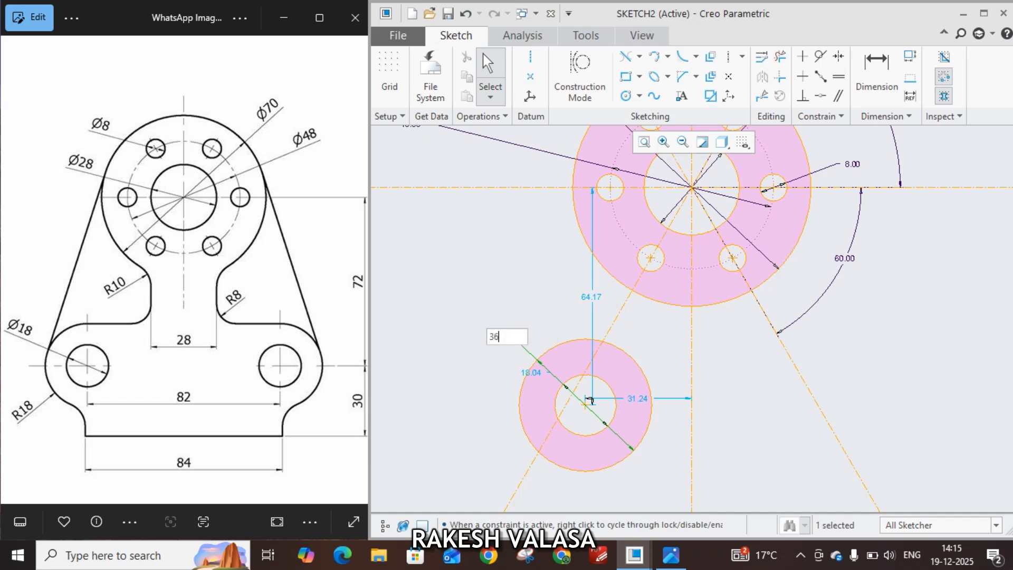
{"action": "key", "text": "Return"}
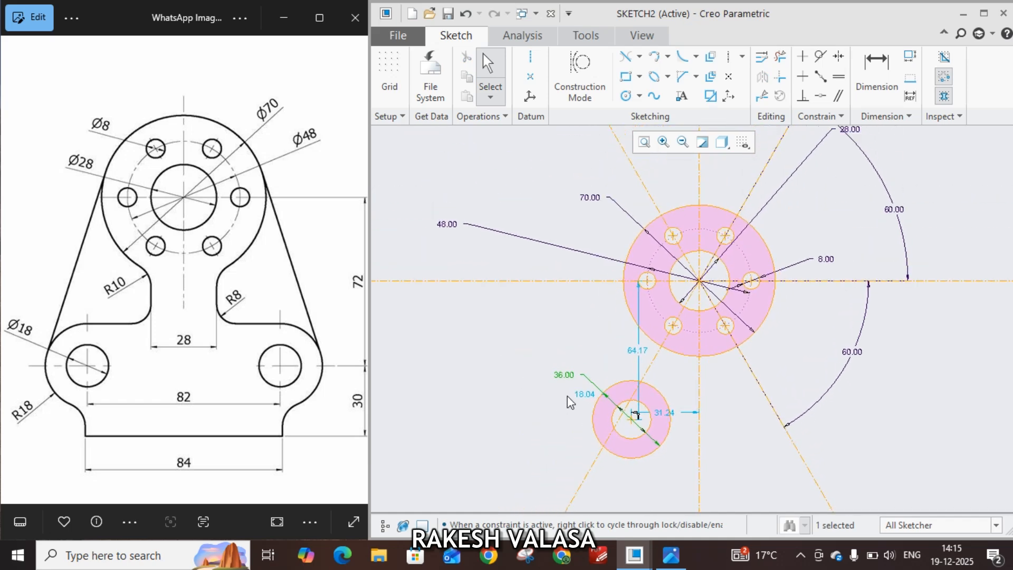
{"action": "left_click_drag", "start_coordinate": [585, 394], "coordinate": [552, 424]}
{"action": "double_click", "coordinate": [552, 423]}
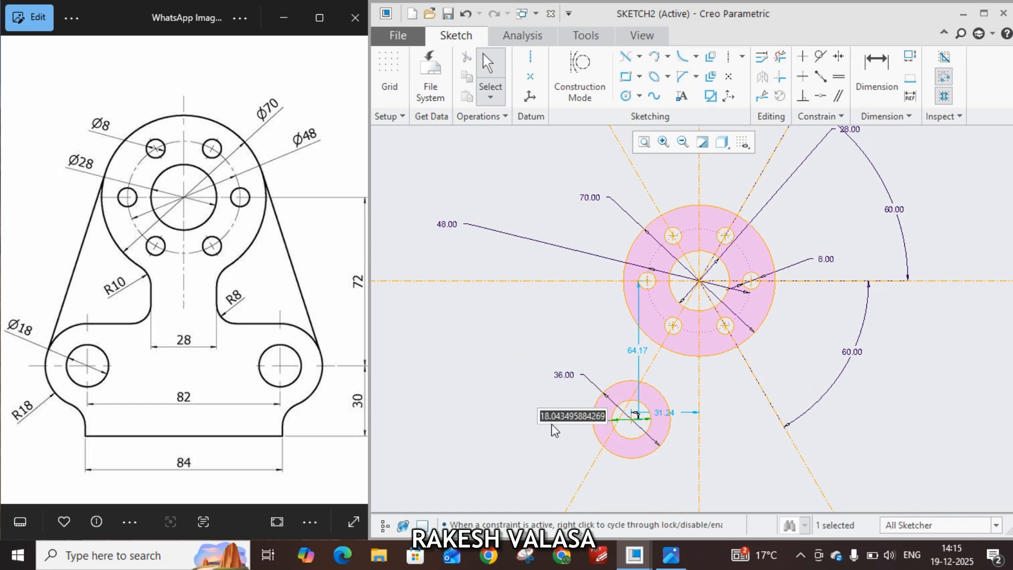
{"action": "type", "text": "18"}
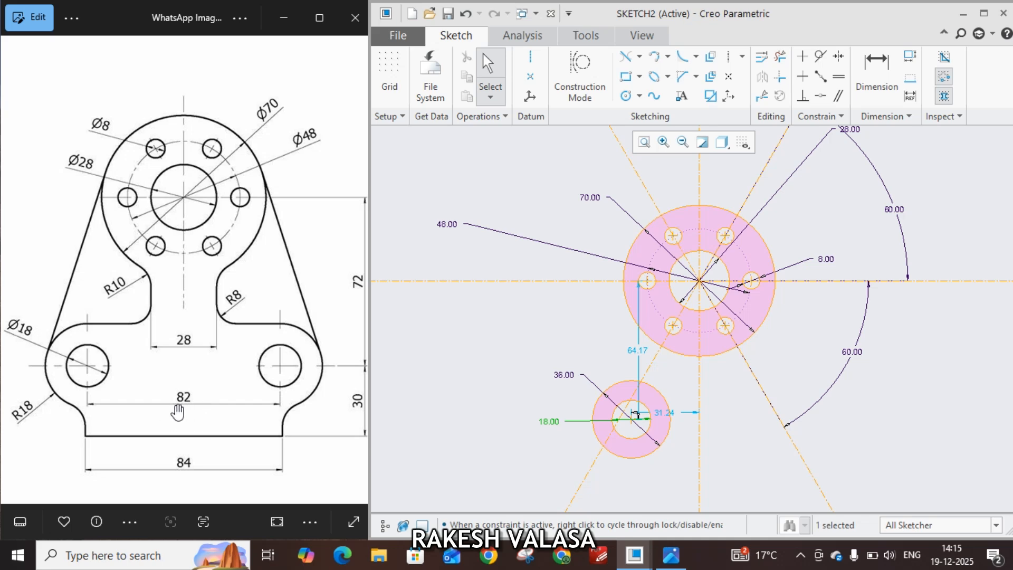
Step: Position the lower-left circles' centre 41 from the vertical centerline and 72 below the horizontal centerline
{"action": "left_click_drag", "start_coordinate": [667, 406], "coordinate": [662, 484]}
{"action": "middle_click", "coordinate": [659, 480]}
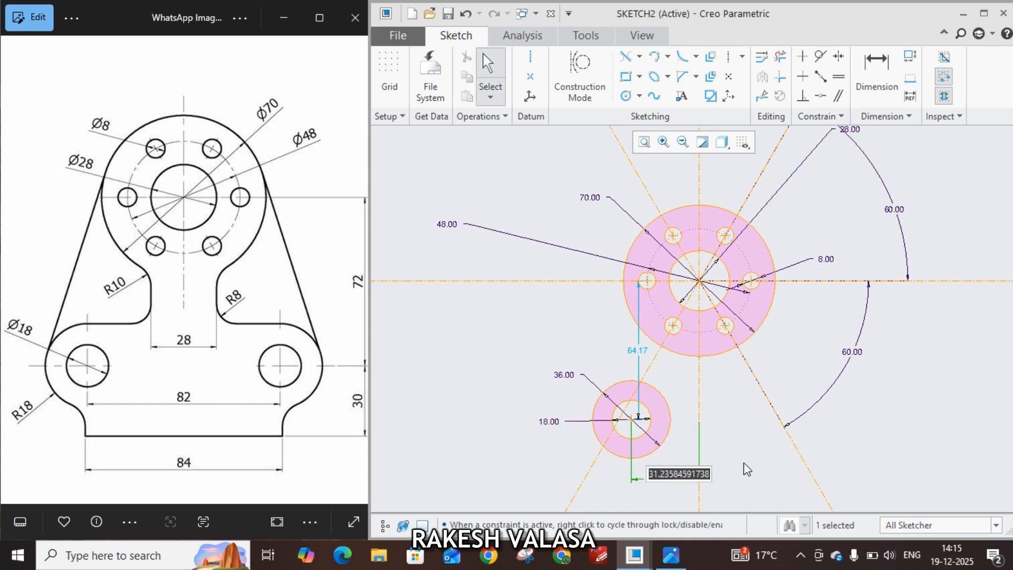
{"action": "type", "text": "41"}
{"action": "key", "text": "Return"}
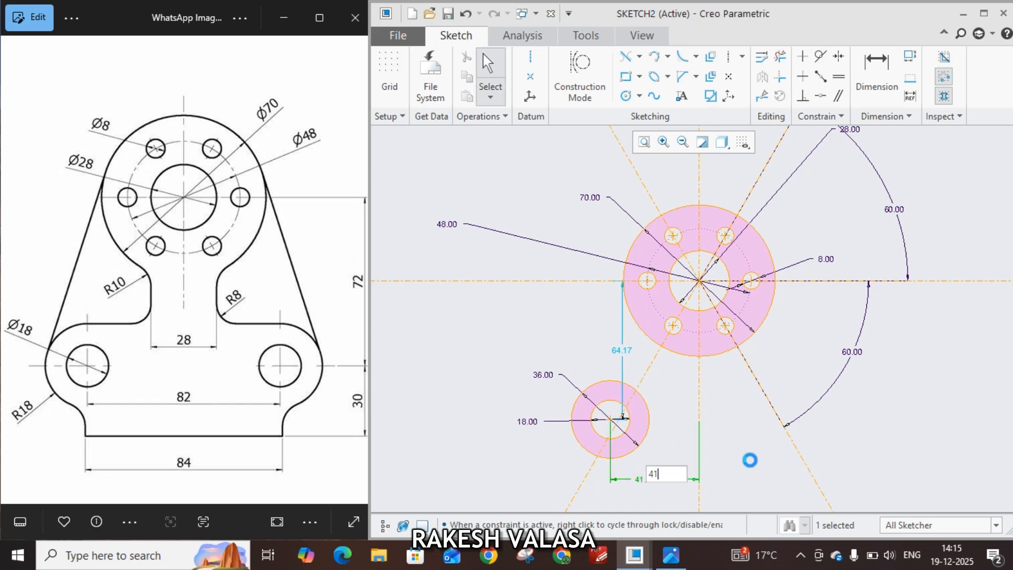
{"action": "left_click_drag", "start_coordinate": [641, 340], "coordinate": [555, 335]}
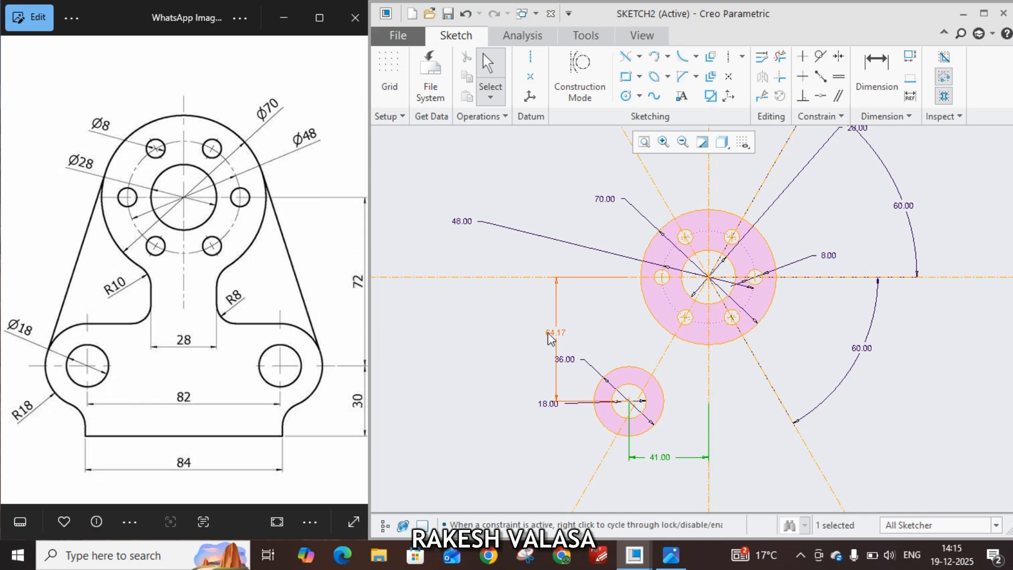
{"action": "double_click", "coordinate": [548, 333]}
{"action": "type", "text": "72"}
{"action": "key", "text": "Return"}
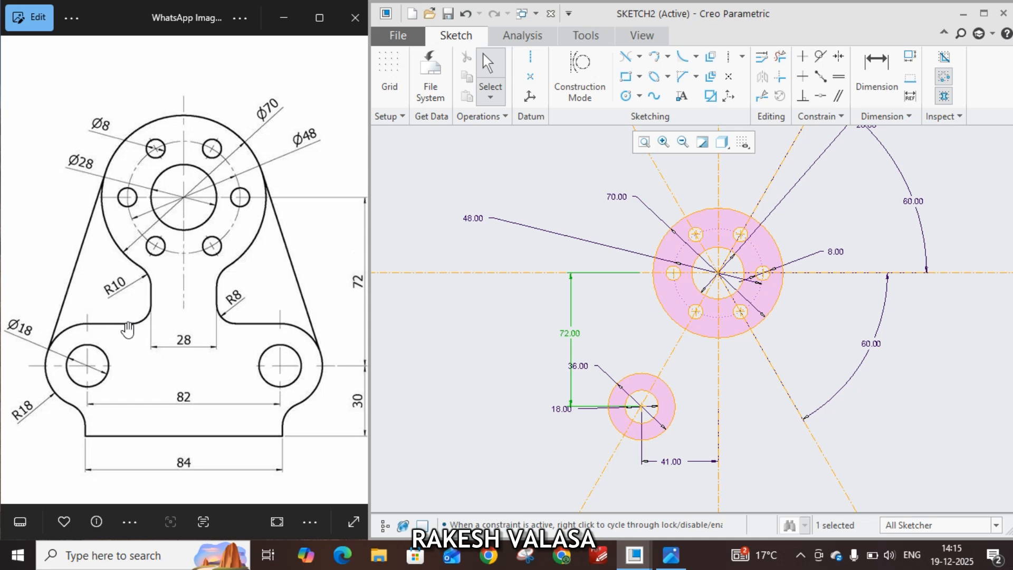
Step: Draw a line chain running horizontally from the top of the 36 circle, then vertically up to the 70 circle about 12 left of the centerline
{"action": "left_click", "coordinate": [639, 56]}
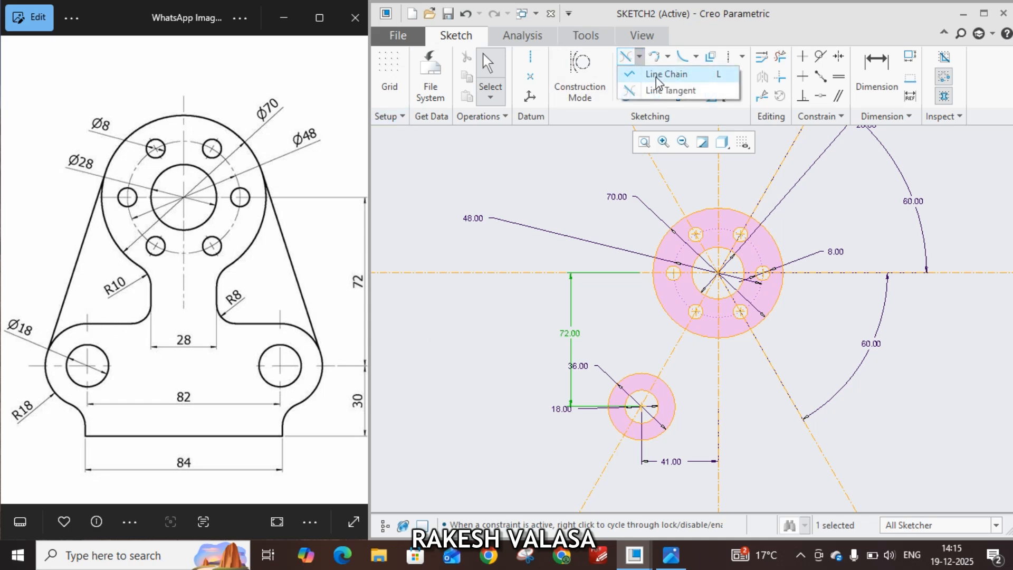
{"action": "left_click", "coordinate": [660, 74]}
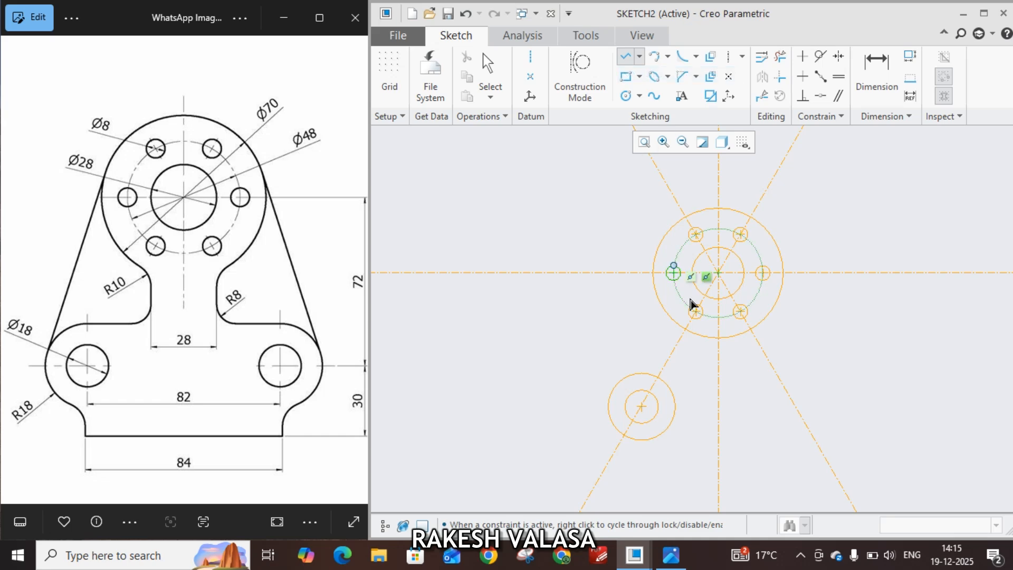
{"action": "left_click", "coordinate": [642, 374]}
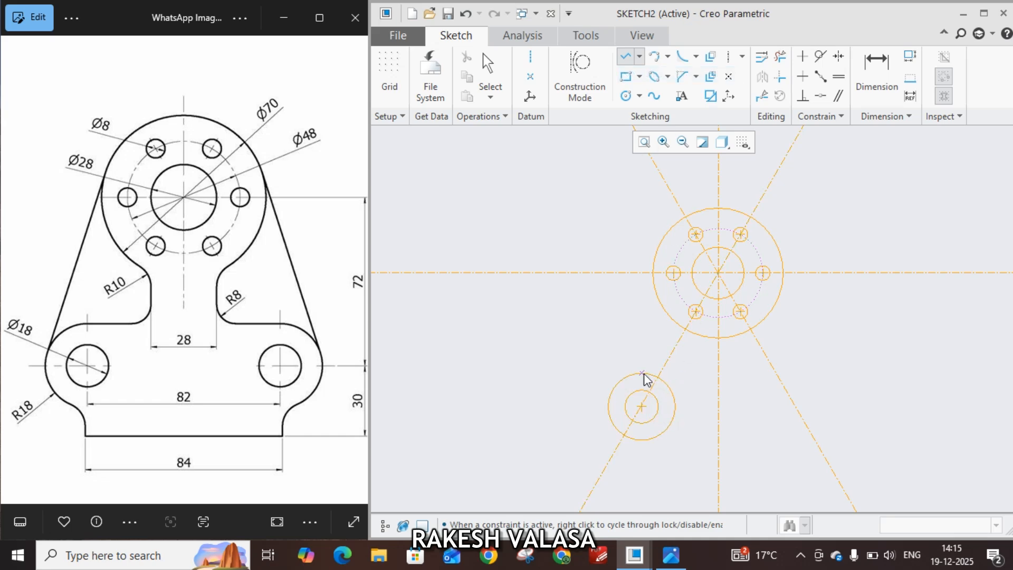
{"action": "left_click", "coordinate": [696, 373]}
{"action": "left_click", "coordinate": [697, 344]}
{"action": "middle_click", "coordinate": [711, 355]}
{"action": "middle_click", "coordinate": [734, 356]}
Step: Round the corner between the horizontal and vertical lines with a Circular Trim fillet and set its radius to 8
{"action": "scroll", "coordinate": [700, 385], "scroll_direction": "up", "scroll_amount": 5}
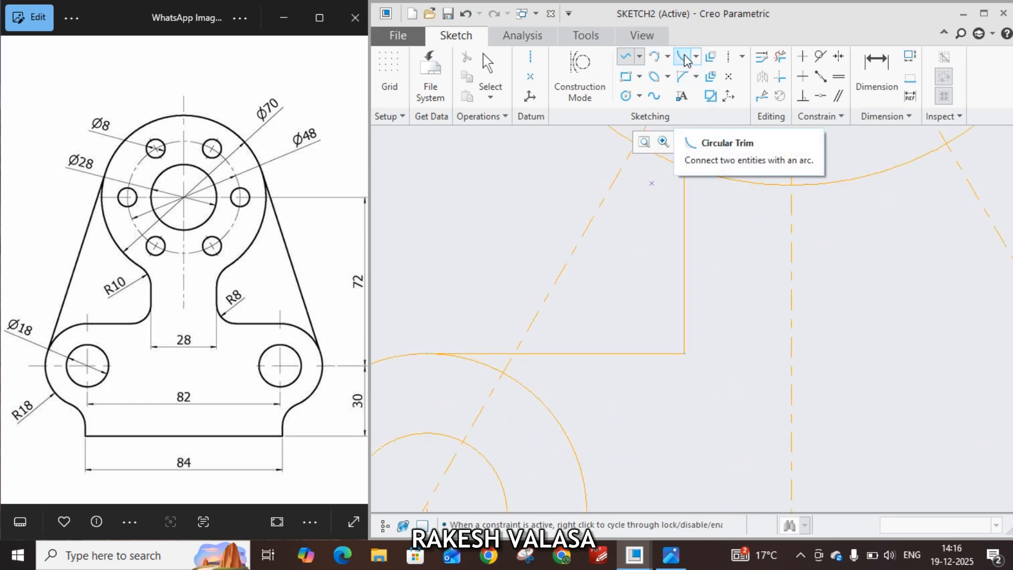
{"action": "left_click", "coordinate": [697, 57]}
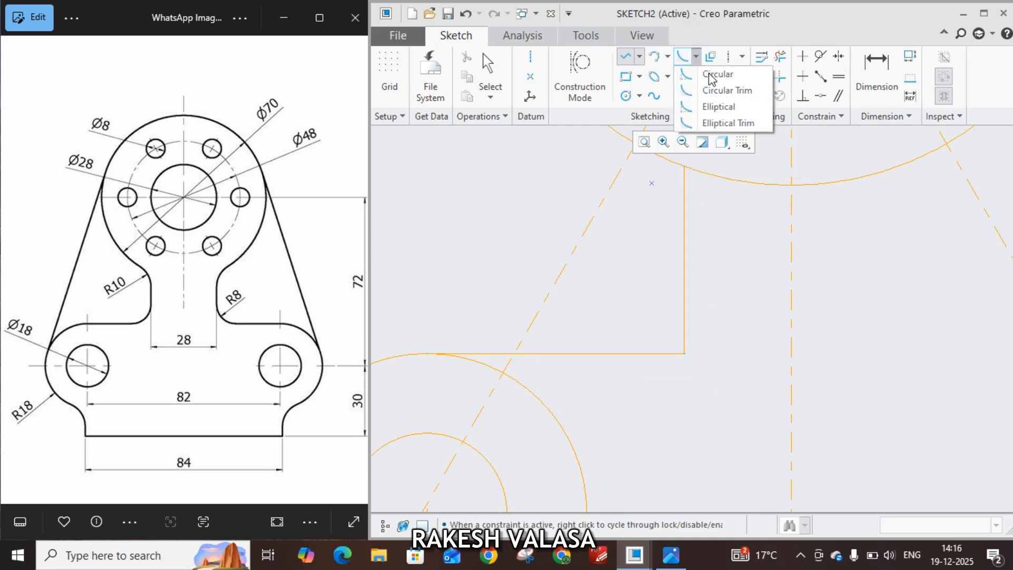
{"action": "left_click", "coordinate": [721, 97]}
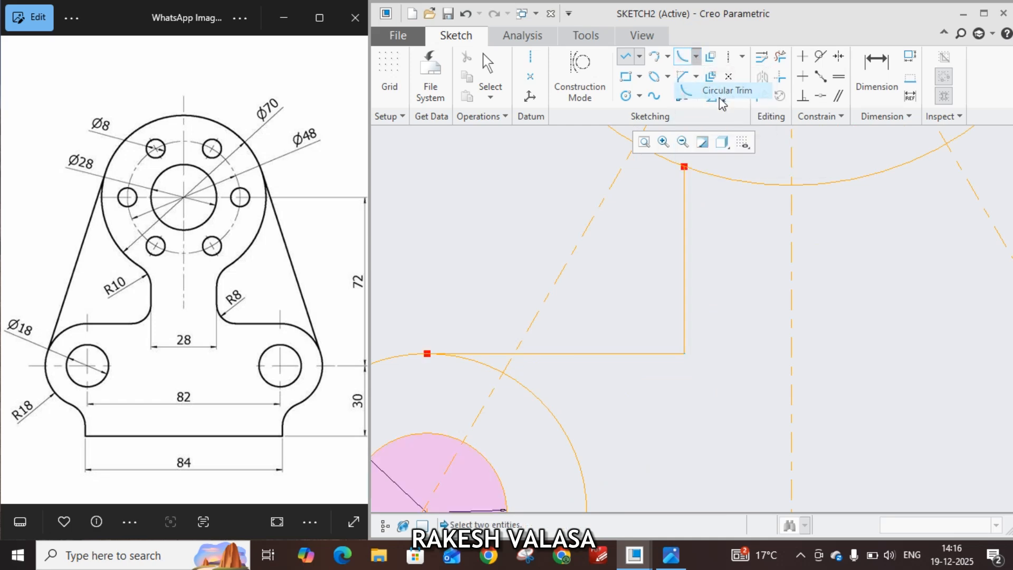
{"action": "left_click", "coordinate": [662, 354]}
{"action": "left_click", "coordinate": [685, 319]}
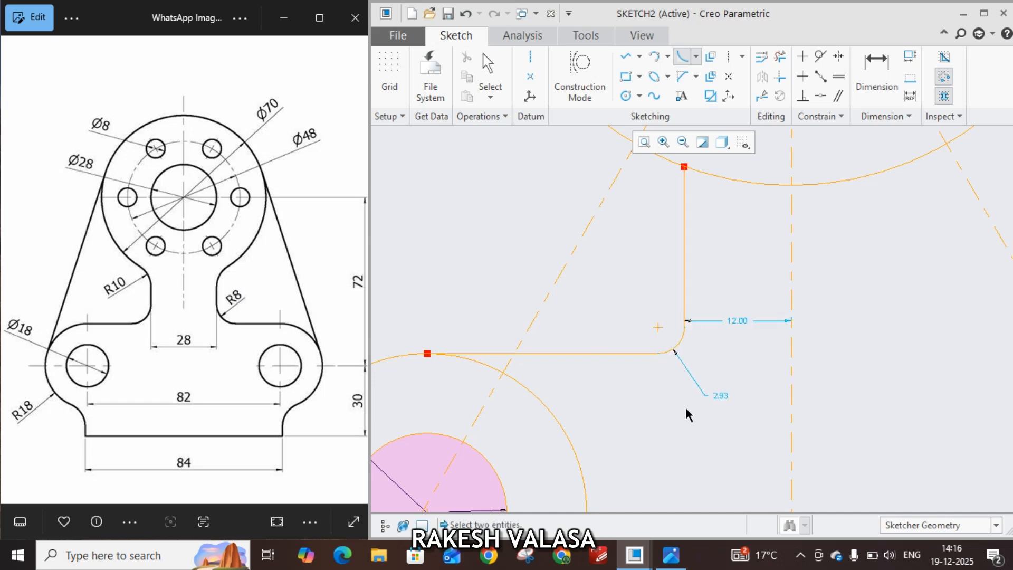
{"action": "middle_click", "coordinate": [723, 398]}
{"action": "double_click", "coordinate": [722, 399]}
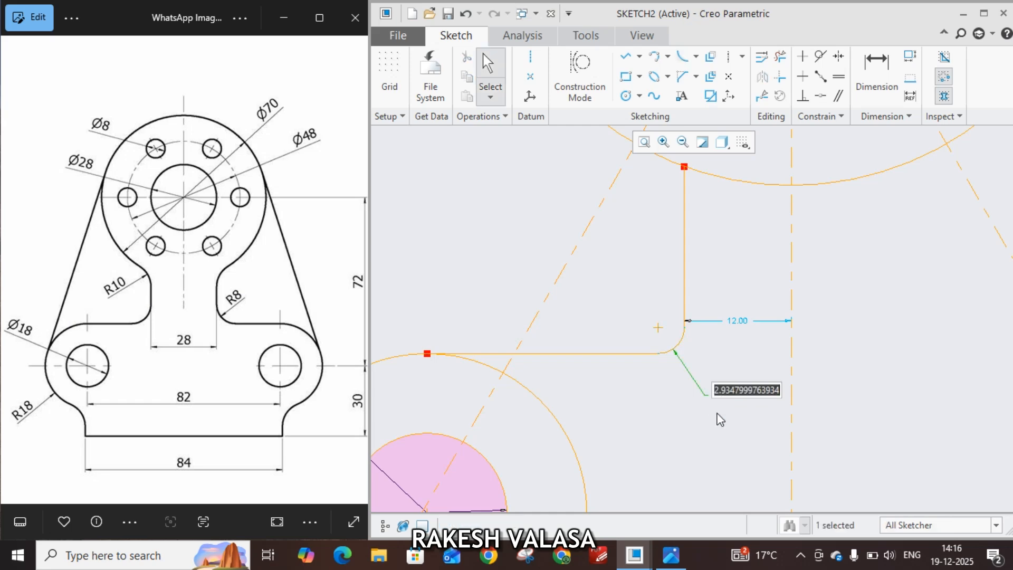
{"action": "type", "text": "8"}
{"action": "scroll", "coordinate": [641, 460], "scroll_direction": "down", "scroll_amount": 5}
{"action": "key", "text": "Return"}
Step: Set the distance from the vertical neck line to the vertical centerline to 14
{"action": "scroll", "coordinate": [720, 382], "scroll_direction": "up", "scroll_amount": 5}
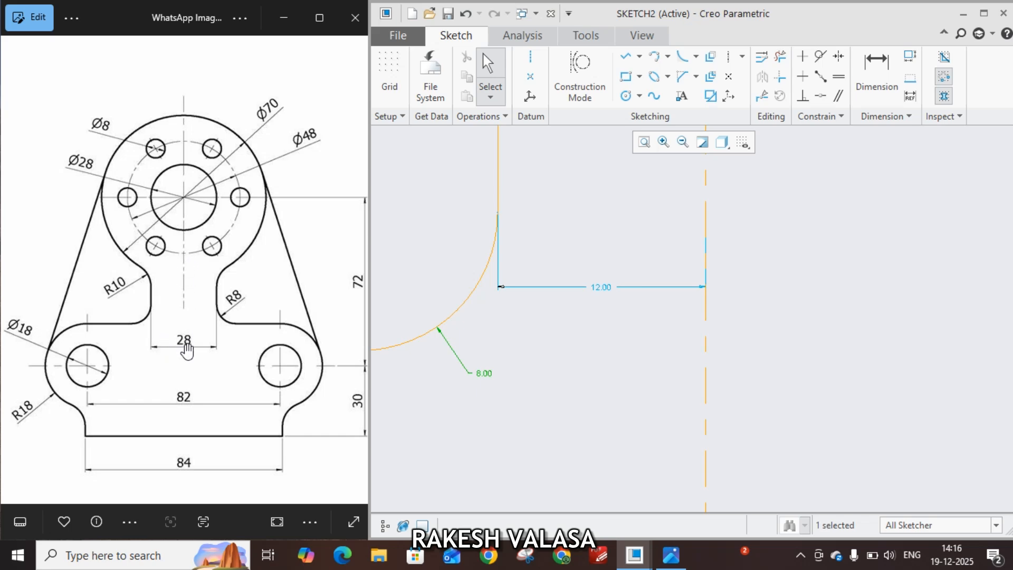
{"action": "left_click", "coordinate": [607, 291]}
{"action": "double_click", "coordinate": [606, 292]}
{"action": "type", "text": "14"}
{"action": "key", "text": "Return"}
{"action": "scroll", "coordinate": [605, 288], "scroll_direction": "up", "scroll_amount": 7}
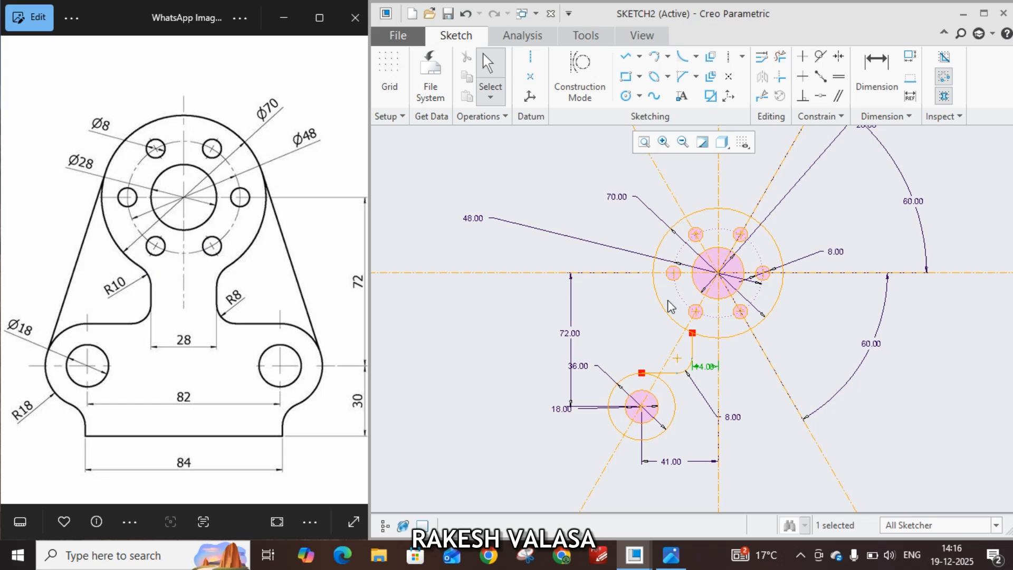
Step: Fillet the junction between the vertical neck line and the 70 circle and set the fillet radius to 10
{"action": "scroll", "coordinate": [700, 336], "scroll_direction": "down", "scroll_amount": 5}
{"action": "scroll", "coordinate": [699, 337], "scroll_direction": "down", "scroll_amount": 2}
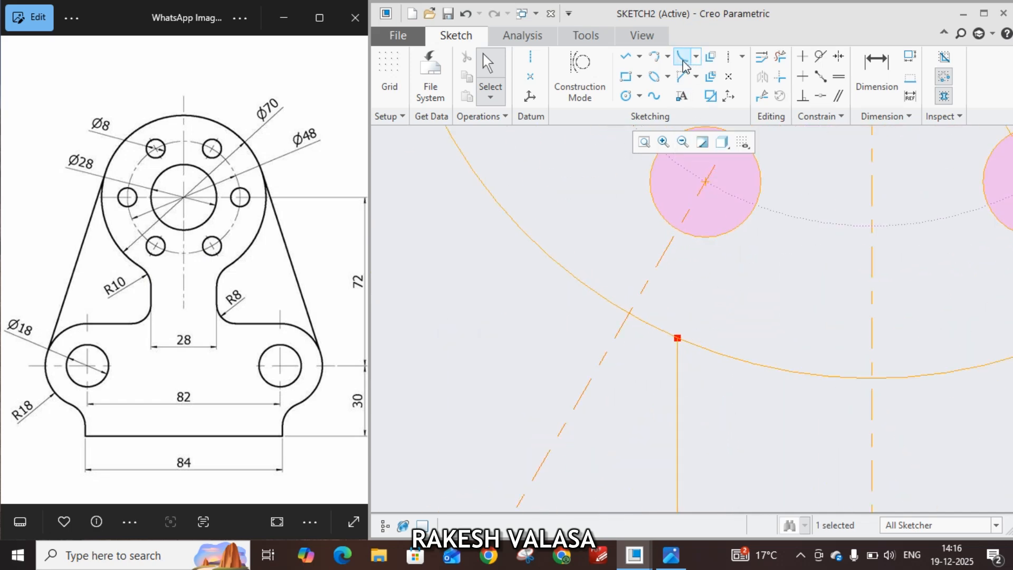
{"action": "left_click", "coordinate": [683, 57]}
{"action": "left_click", "coordinate": [679, 380]}
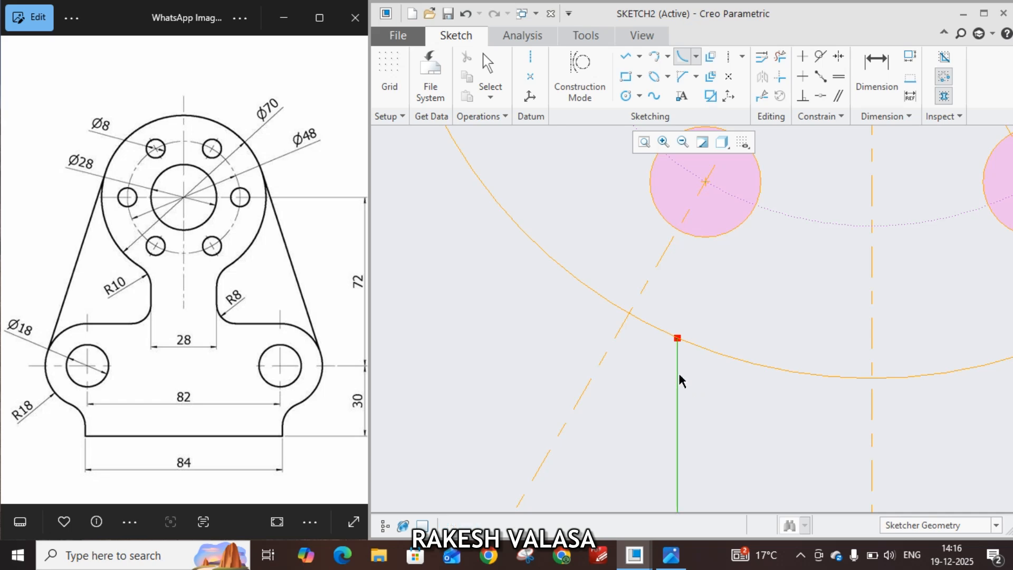
{"action": "left_click", "coordinate": [660, 332]}
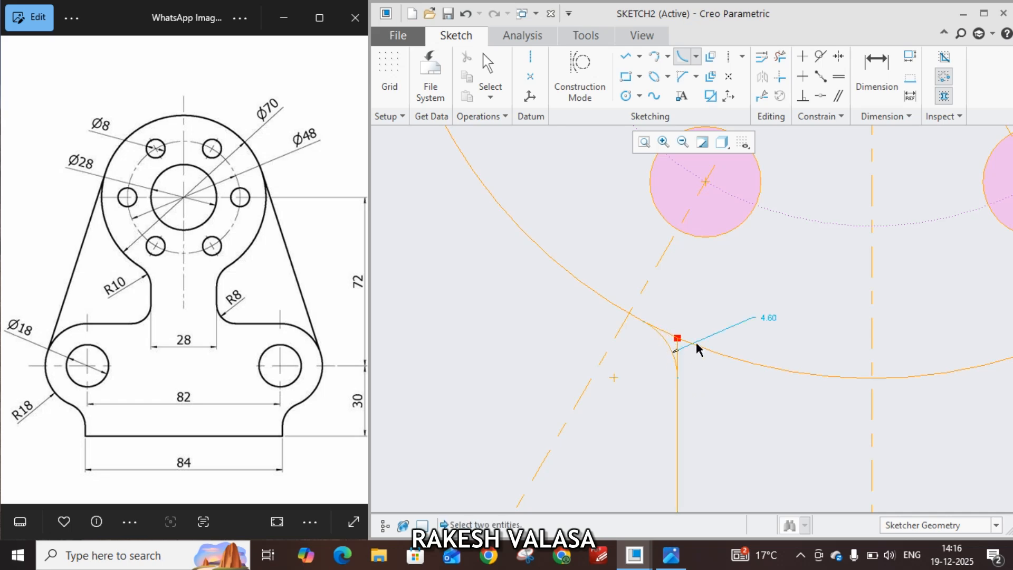
{"action": "middle_click", "coordinate": [771, 331]}
{"action": "double_click", "coordinate": [769, 318]}
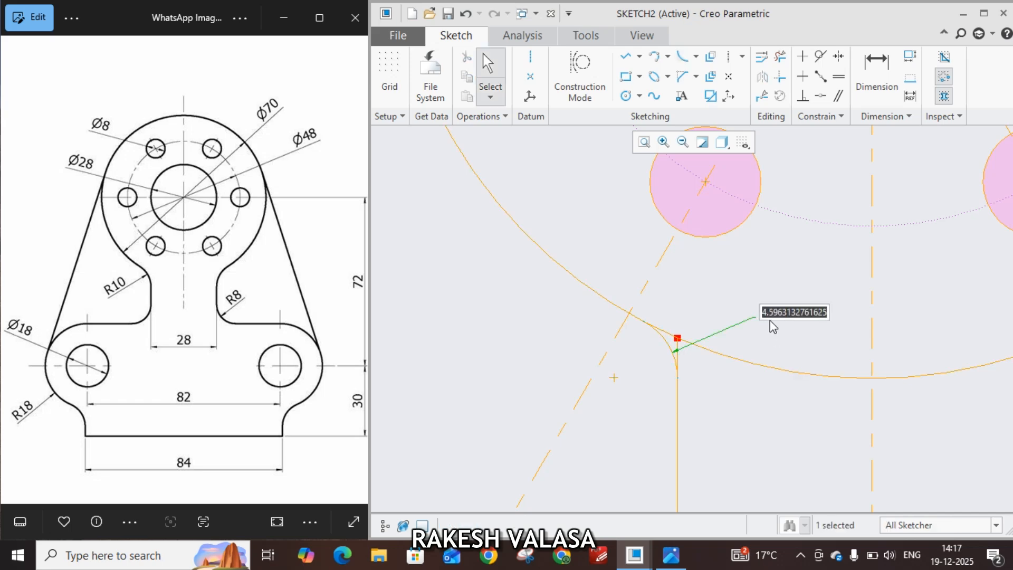
{"action": "type", "text": "10"}
{"action": "key", "text": "Return"}
Step: Draw a horizontal base line about 45 long from the vertical centerline to below the lower-left circles
{"action": "middle_click_drag", "start_coordinate": [769, 468], "coordinate": [751, 418]}
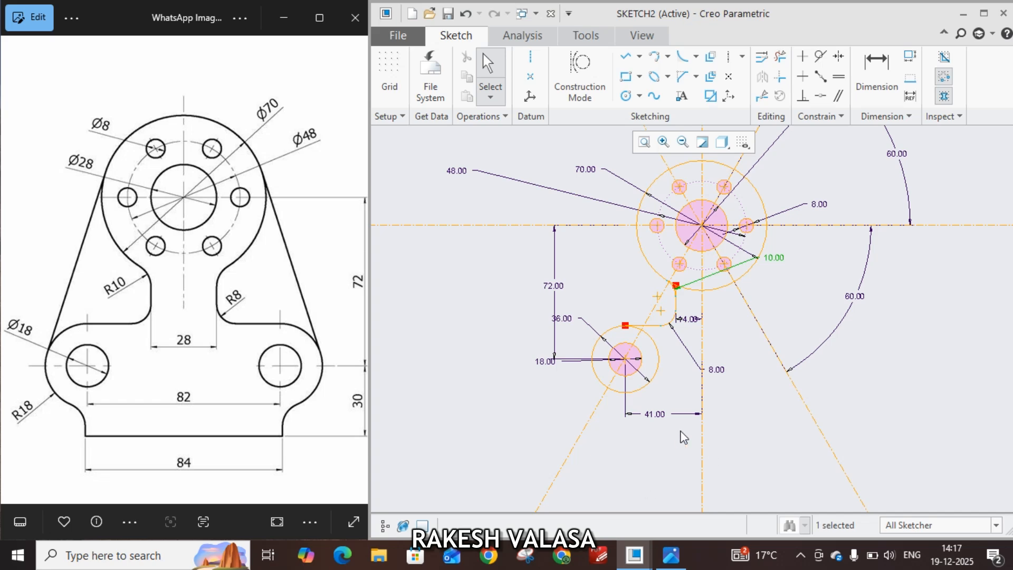
{"action": "scroll", "coordinate": [681, 433], "scroll_direction": "down", "scroll_amount": 2}
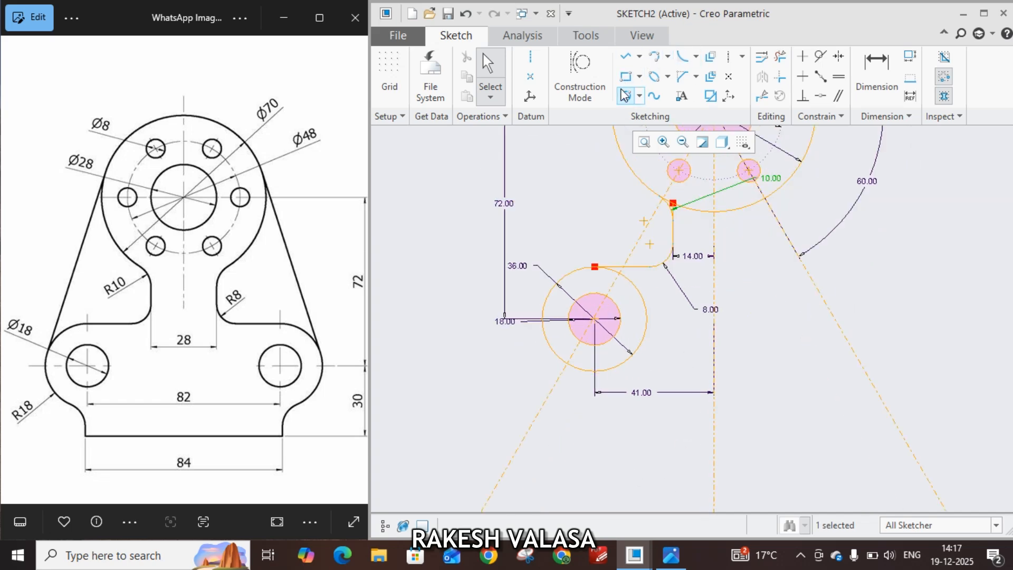
{"action": "left_click", "coordinate": [640, 58]}
{"action": "left_click", "coordinate": [667, 74]}
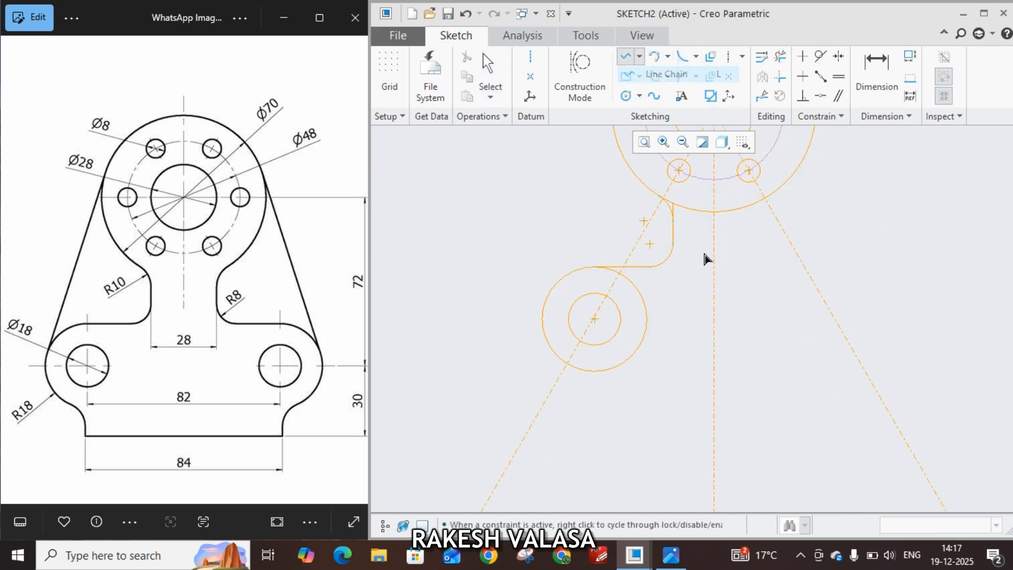
{"action": "left_click", "coordinate": [582, 429]}
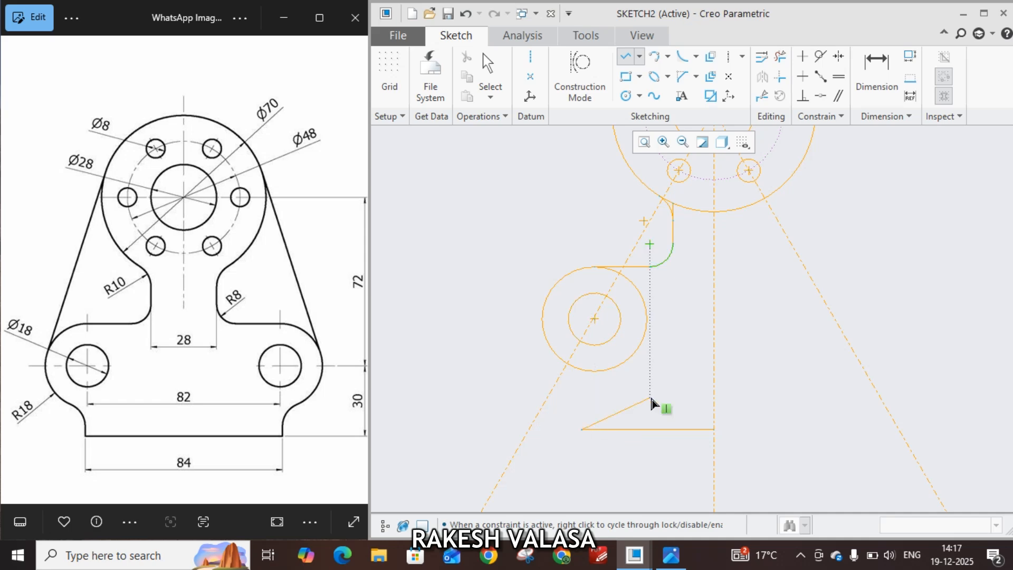
{"action": "middle_click", "coordinate": [652, 402]}
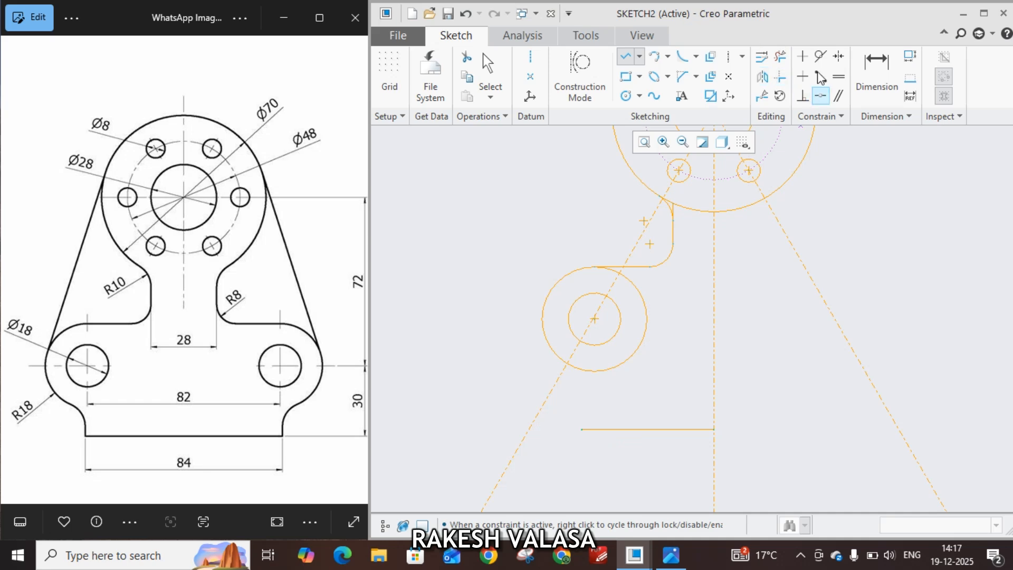
Step: Set the length of the horizontal base line to 42
{"action": "left_click", "coordinate": [875, 64]}
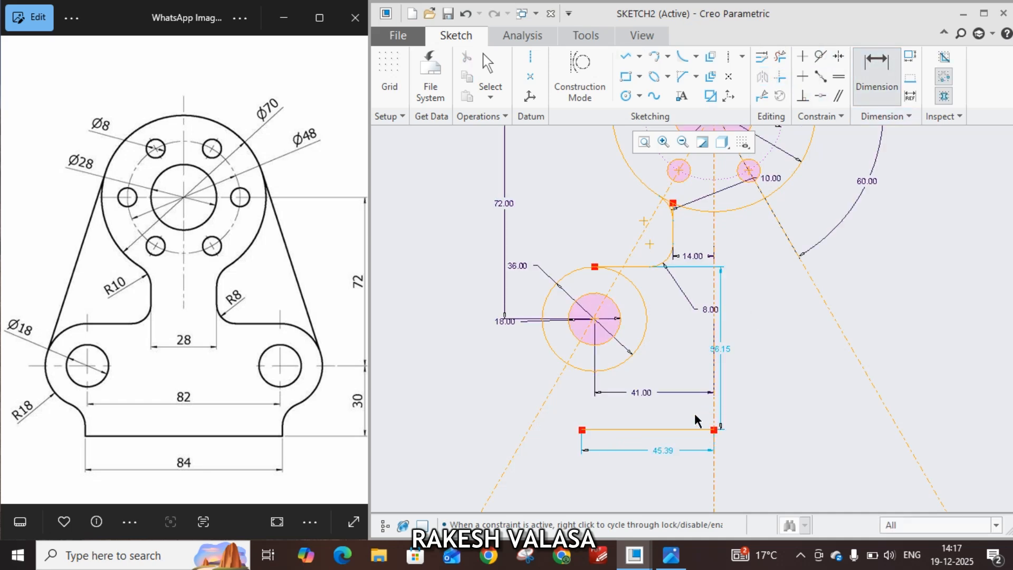
{"action": "double_click", "coordinate": [658, 453]}
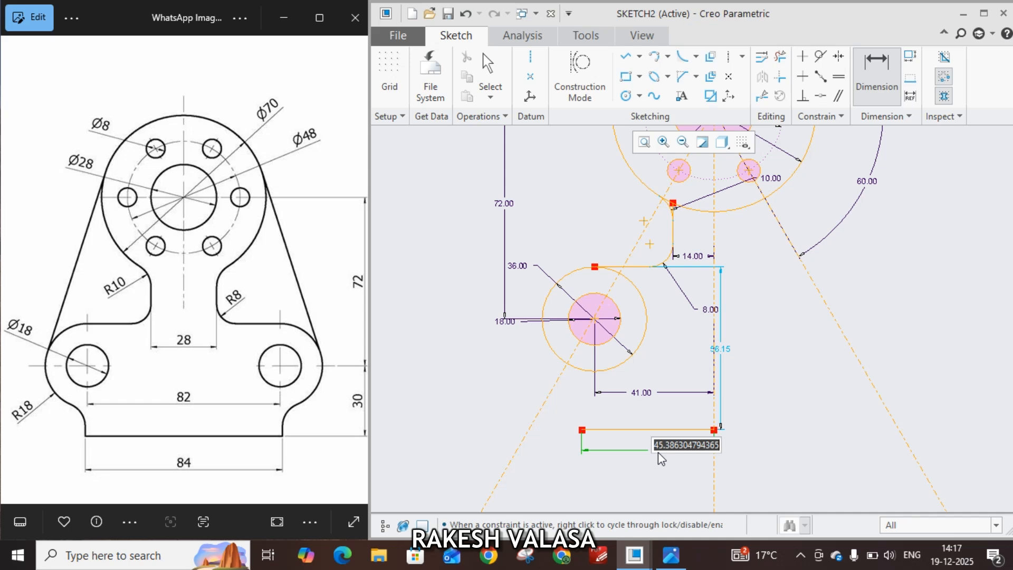
{"action": "type", "text": "42"}
{"action": "key", "text": "Return"}
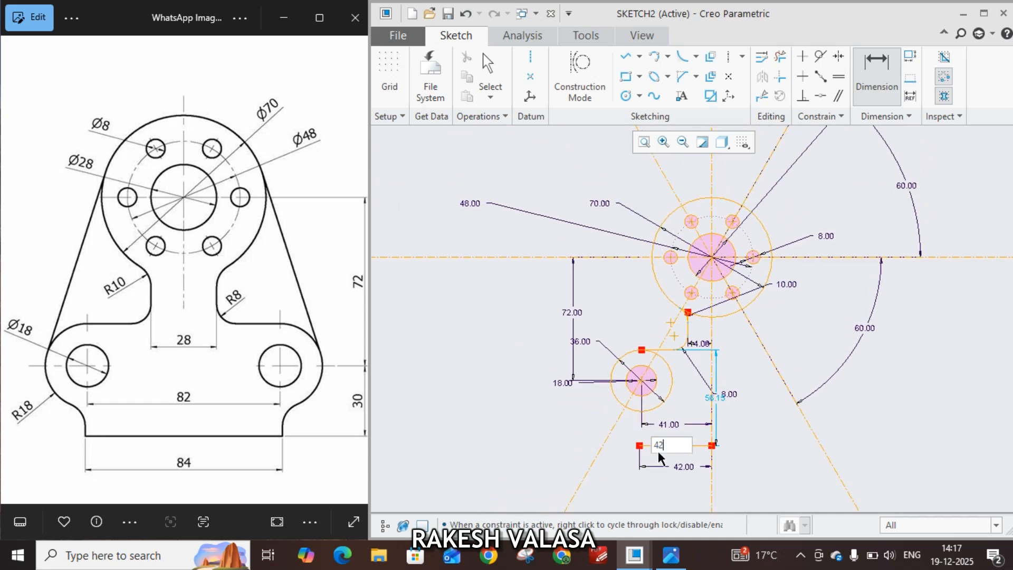
{"action": "scroll", "coordinate": [684, 460], "scroll_direction": "up", "scroll_amount": 3}
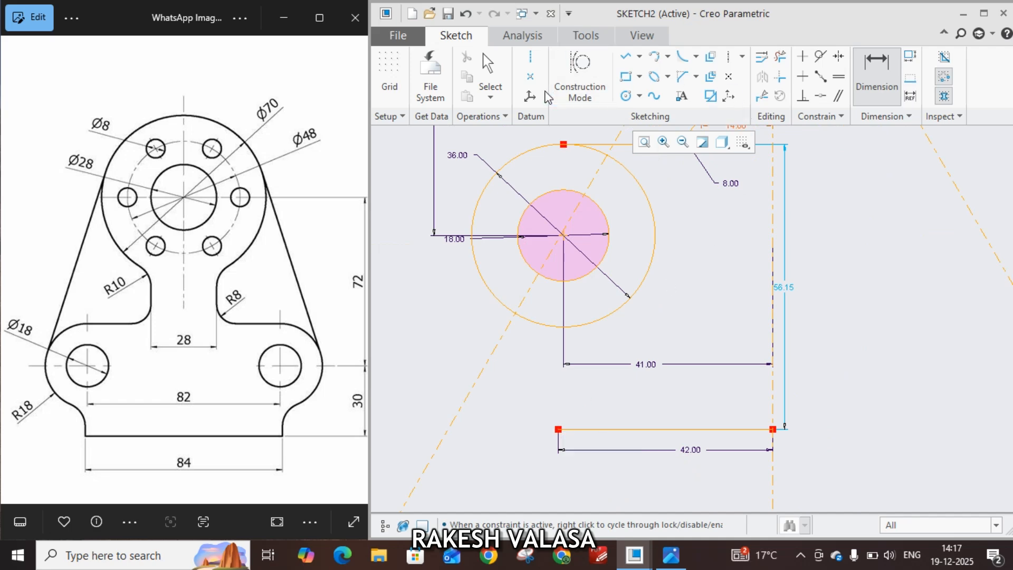
{"action": "left_click", "coordinate": [625, 56]}
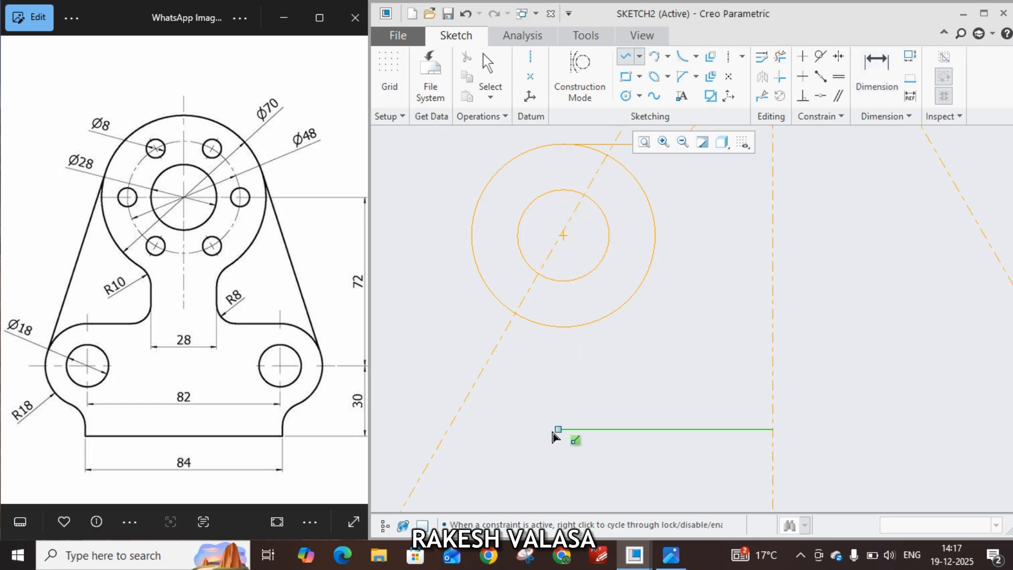
{"action": "left_click", "coordinate": [558, 430]}
{"action": "left_click", "coordinate": [559, 334]}
{"action": "middle_click", "coordinate": [606, 370]}
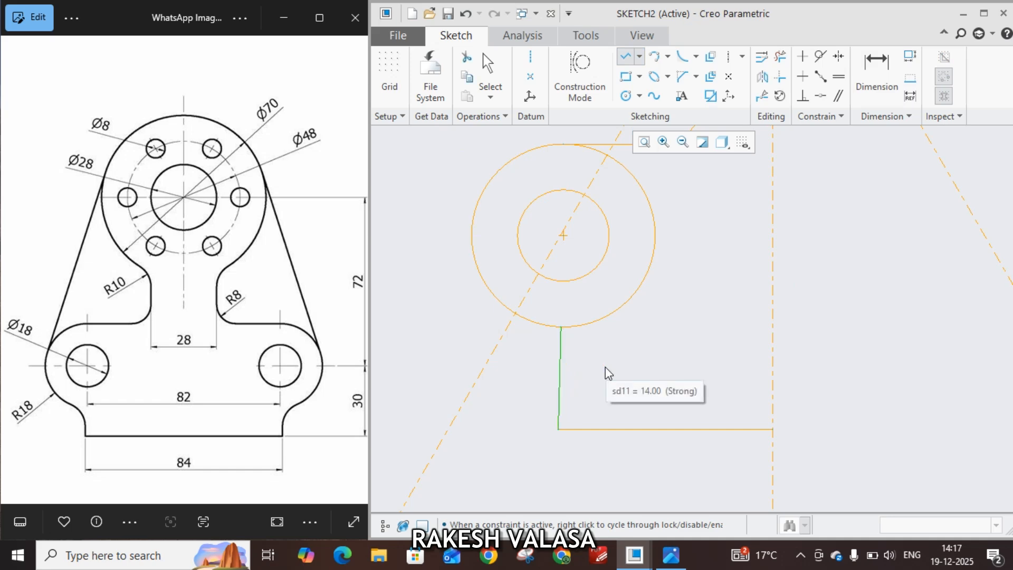
{"action": "middle_click", "coordinate": [603, 370]}
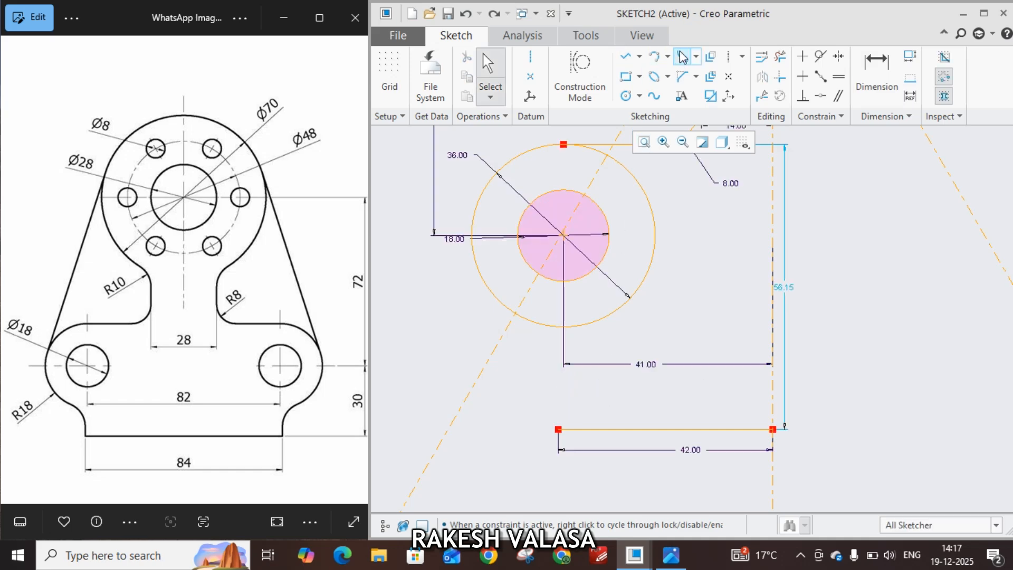
Step: Draw a vertical line from the left end of the base line up to the bottom of the 36 circle
{"action": "left_click", "coordinate": [625, 56]}
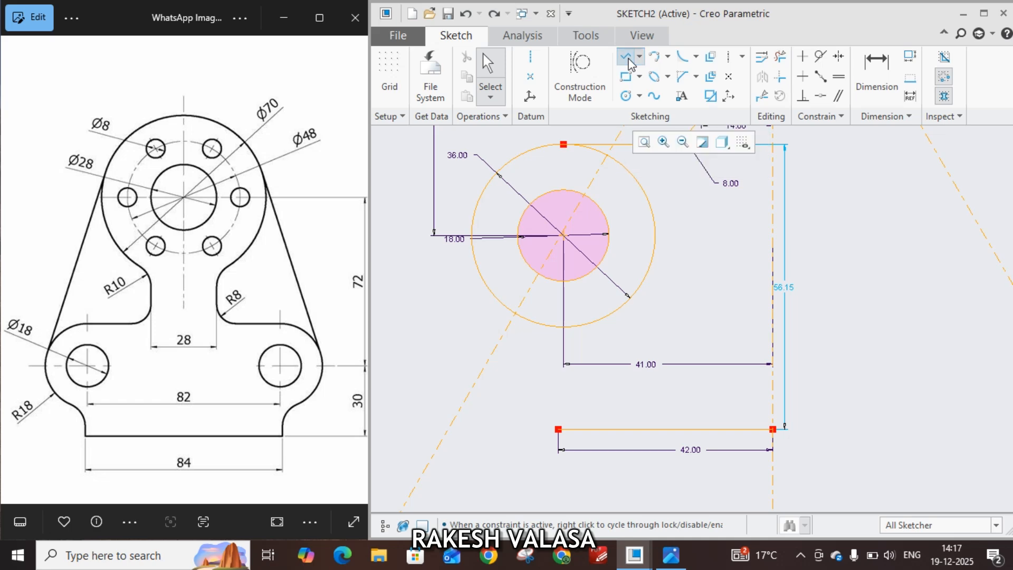
{"action": "left_click", "coordinate": [559, 429]}
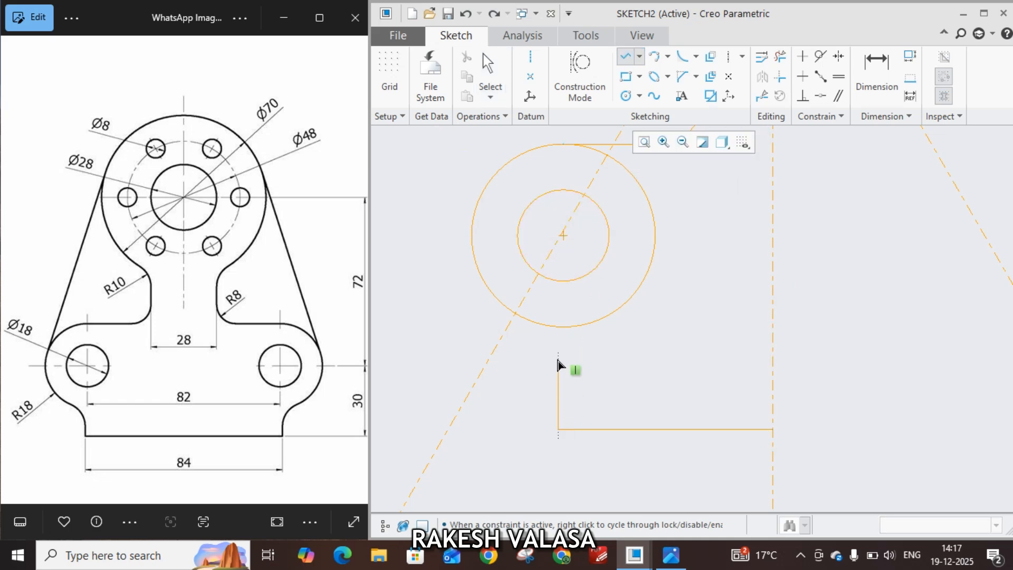
{"action": "left_click", "coordinate": [559, 327]}
{"action": "middle_click", "coordinate": [615, 378]}
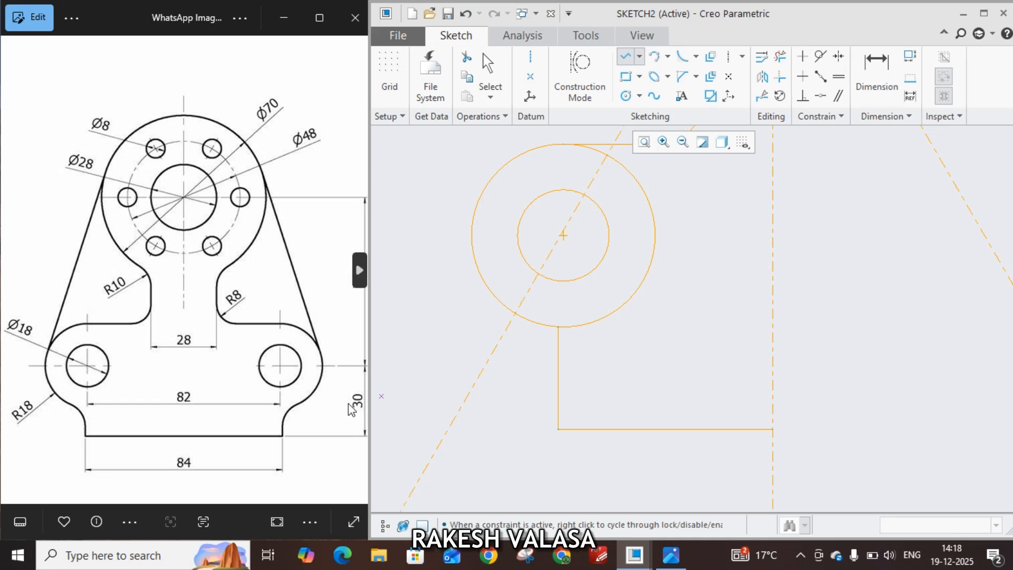
Step: Dimension the vertical distance from the lower-left circles' centre to the base line as 30
{"action": "left_click", "coordinate": [879, 63]}
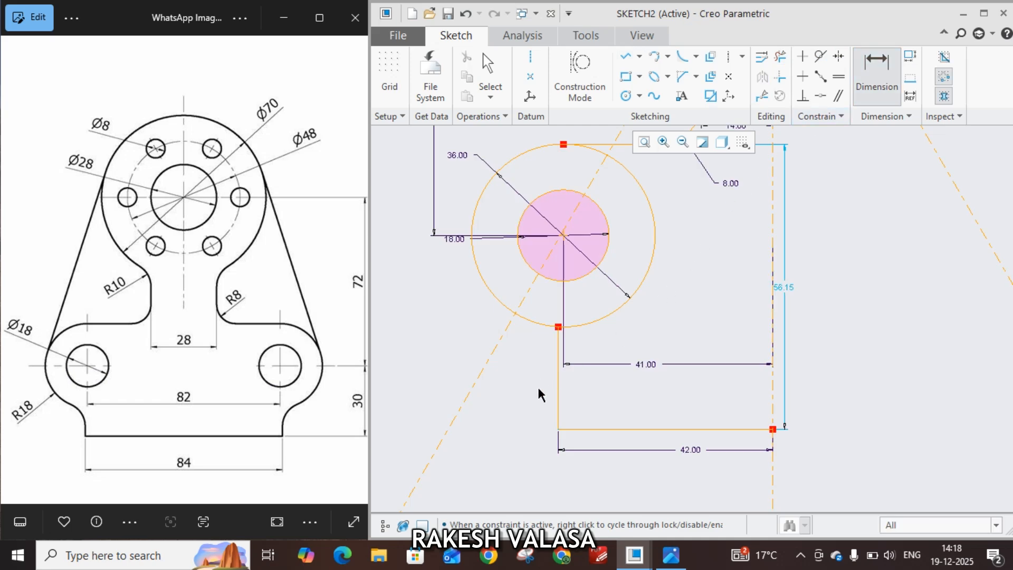
{"action": "left_click", "coordinate": [565, 236]}
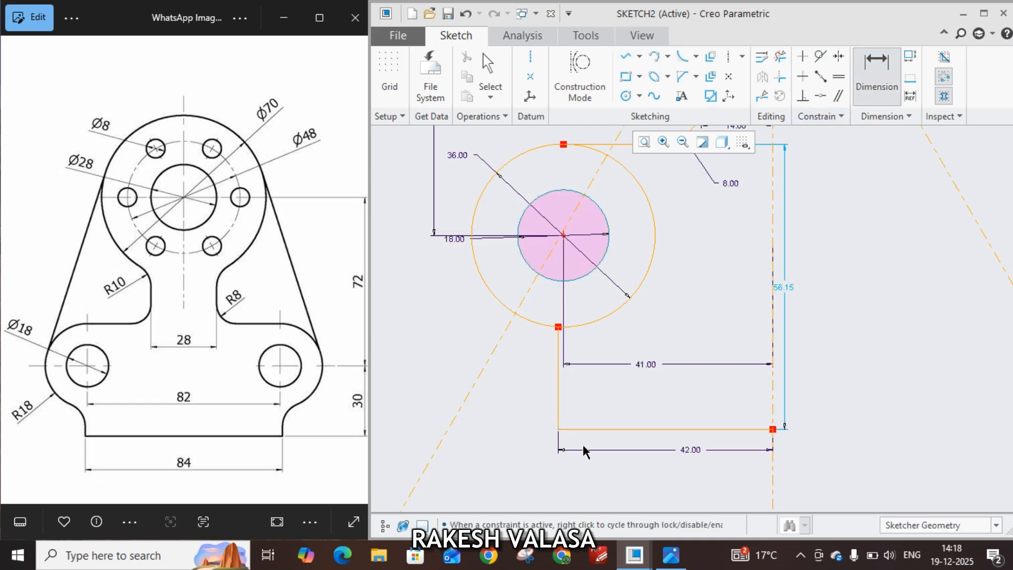
{"action": "middle_click", "coordinate": [503, 369]}
{"action": "type", "text": "30"}
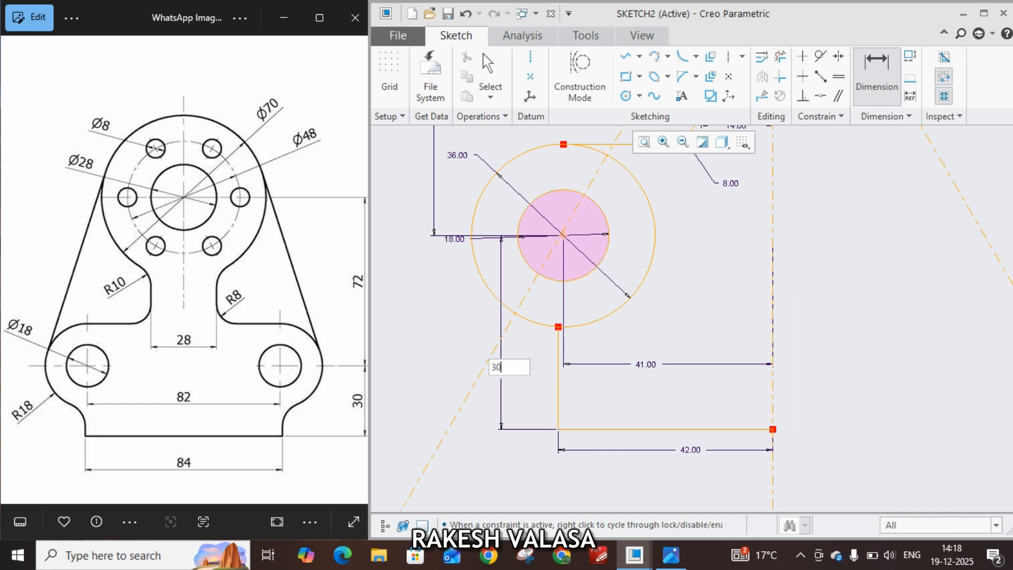
{"action": "key", "text": "Return"}
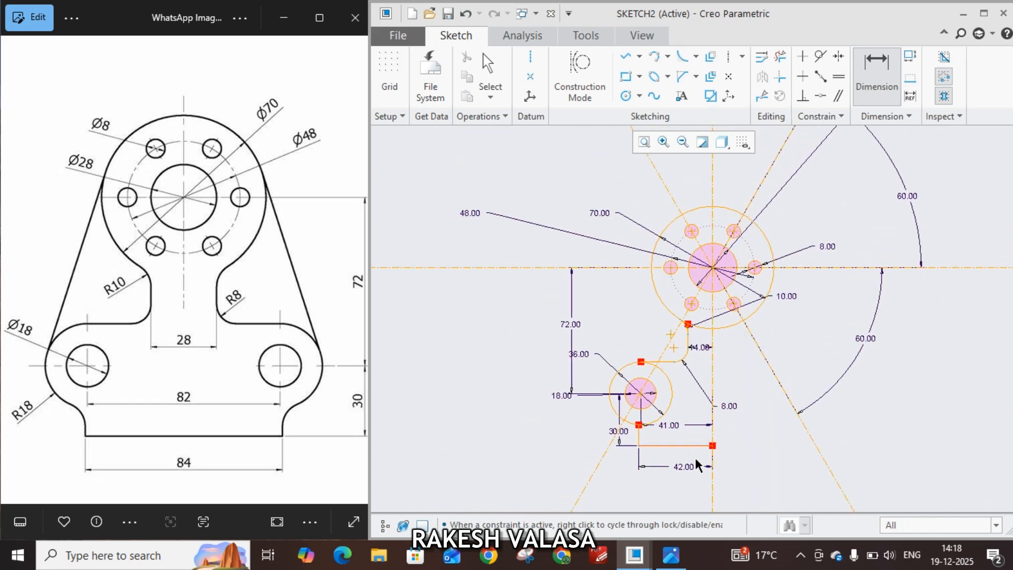
Step: Fillet the junction between the short vertical base line and the 36 circle and set the fillet radius to 18
{"action": "scroll", "coordinate": [686, 450], "scroll_direction": "up", "scroll_amount": 5}
{"action": "middle_click_drag", "start_coordinate": [610, 353], "coordinate": [767, 378]}
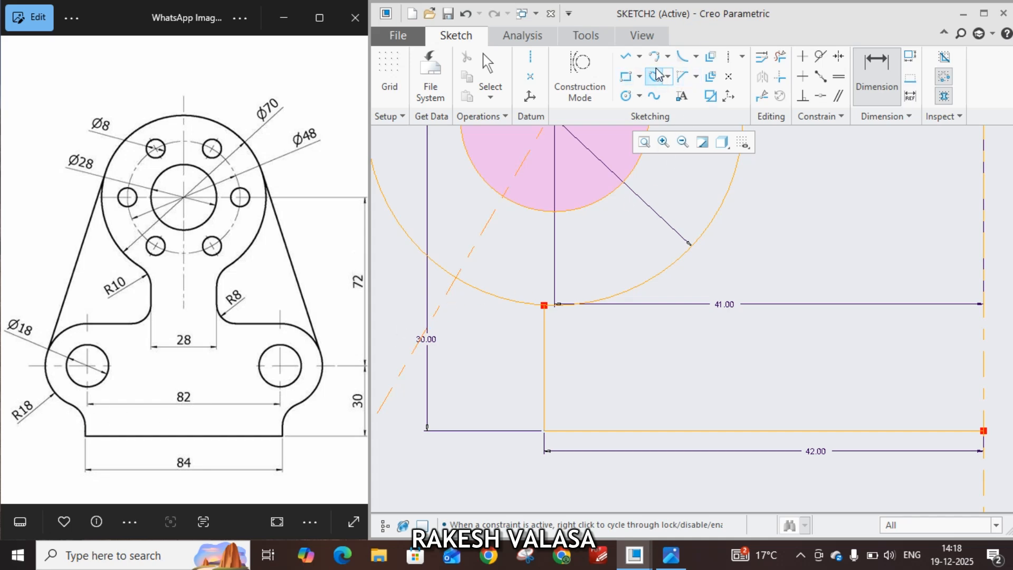
{"action": "left_click", "coordinate": [686, 68]}
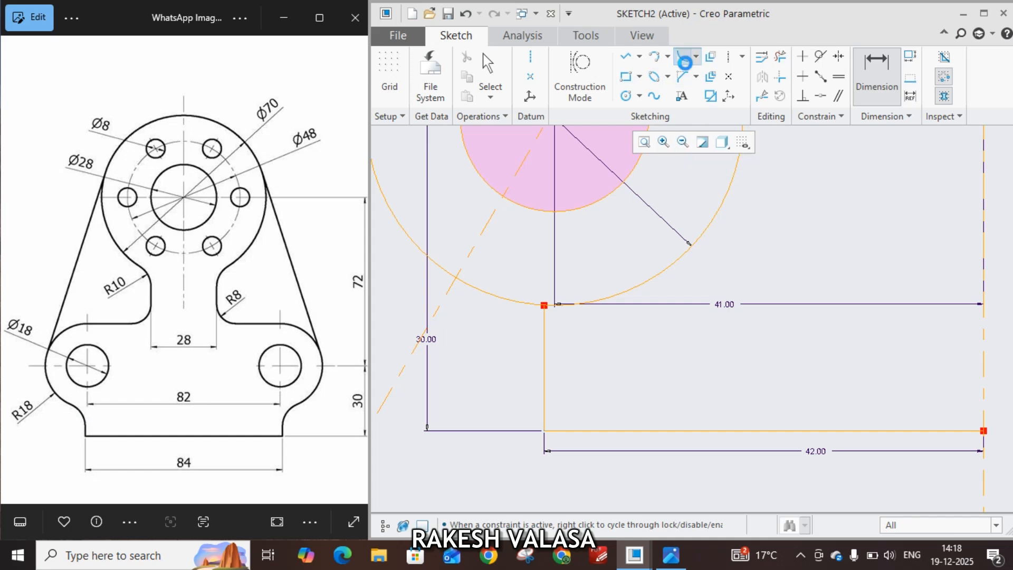
{"action": "left_click", "coordinate": [549, 325]}
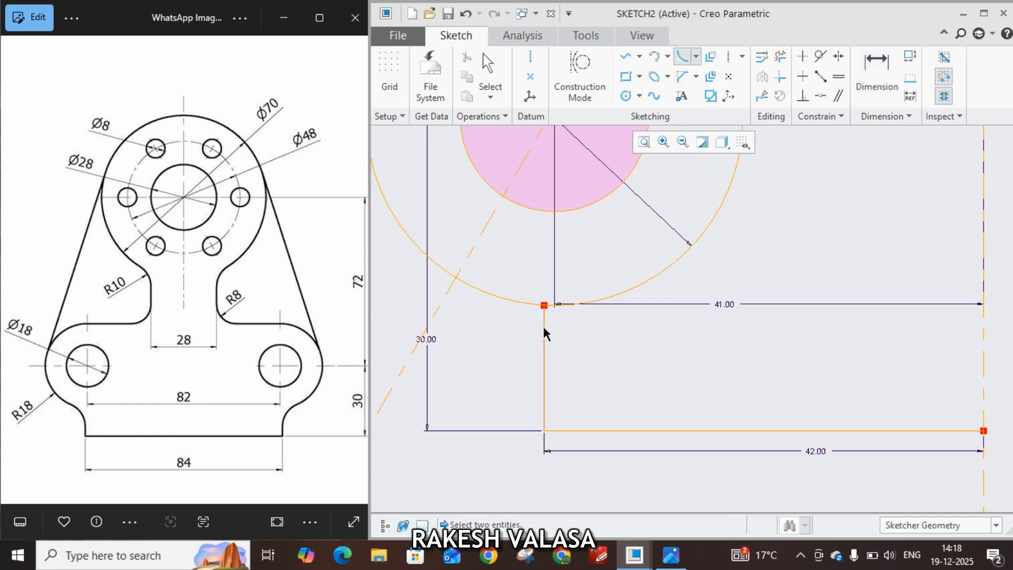
{"action": "left_click", "coordinate": [511, 302]}
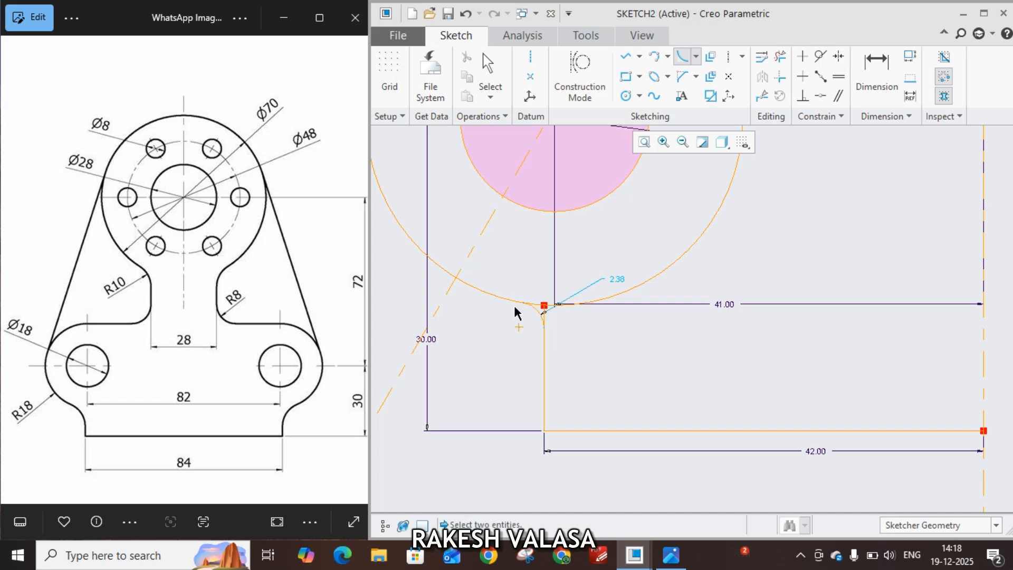
{"action": "middle_click", "coordinate": [628, 274]}
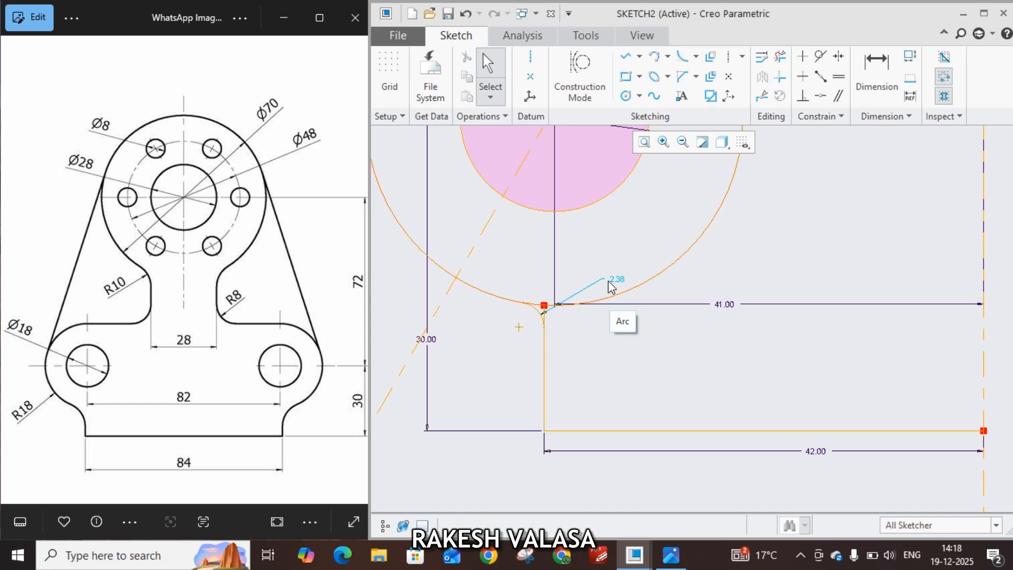
{"action": "left_click", "coordinate": [618, 281]}
{"action": "double_click", "coordinate": [617, 279]}
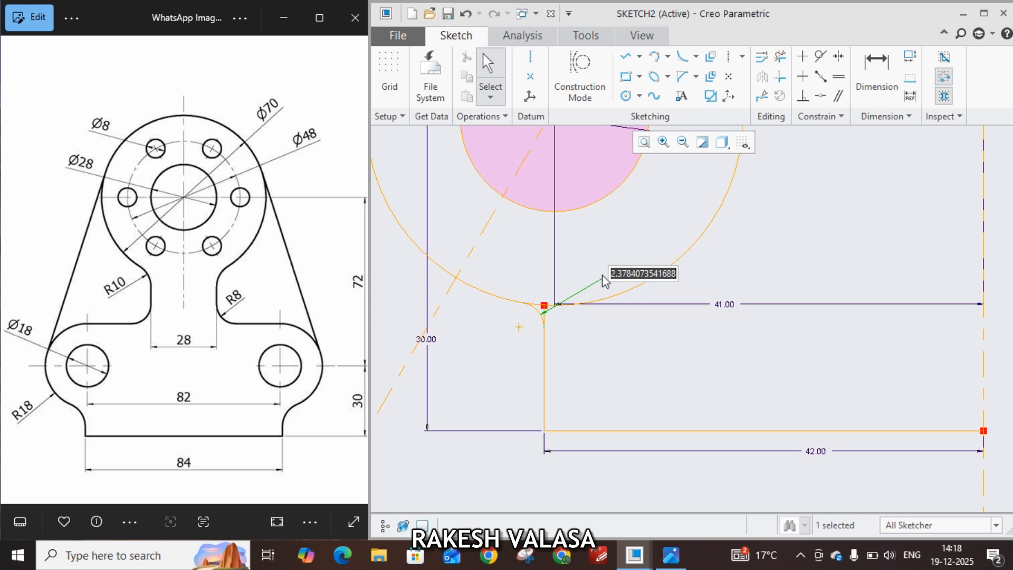
{"action": "type", "text": "1"}
{"action": "key", "text": "Return"}
{"action": "scroll", "coordinate": [650, 453], "scroll_direction": "down", "scroll_amount": 8}
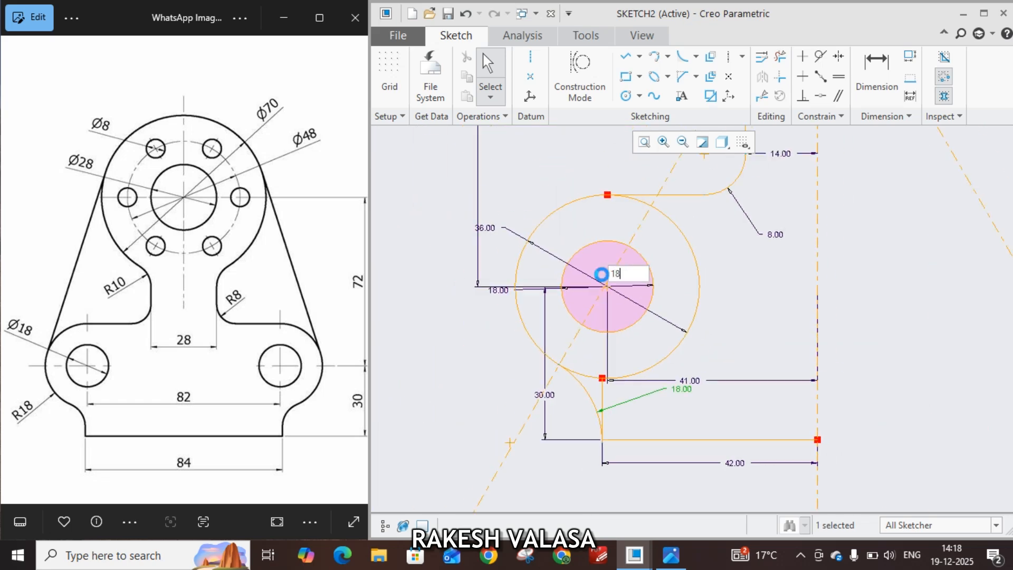
Step: Draw an outer tangent line on the left side from the 70 circle to the 36 circle
{"action": "scroll", "coordinate": [648, 457], "scroll_direction": "up", "scroll_amount": 5}
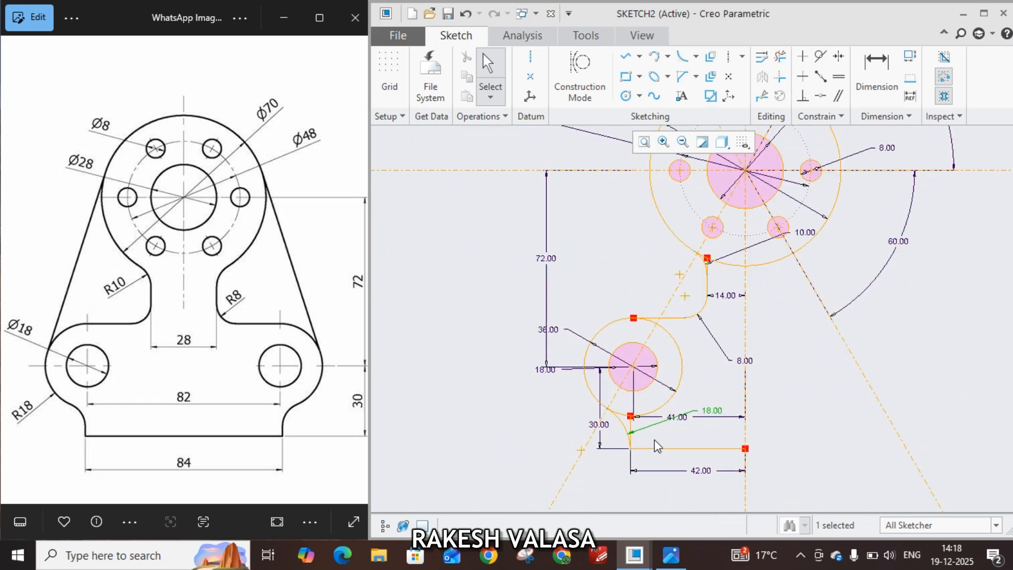
{"action": "scroll", "coordinate": [655, 441], "scroll_direction": "up", "scroll_amount": 2}
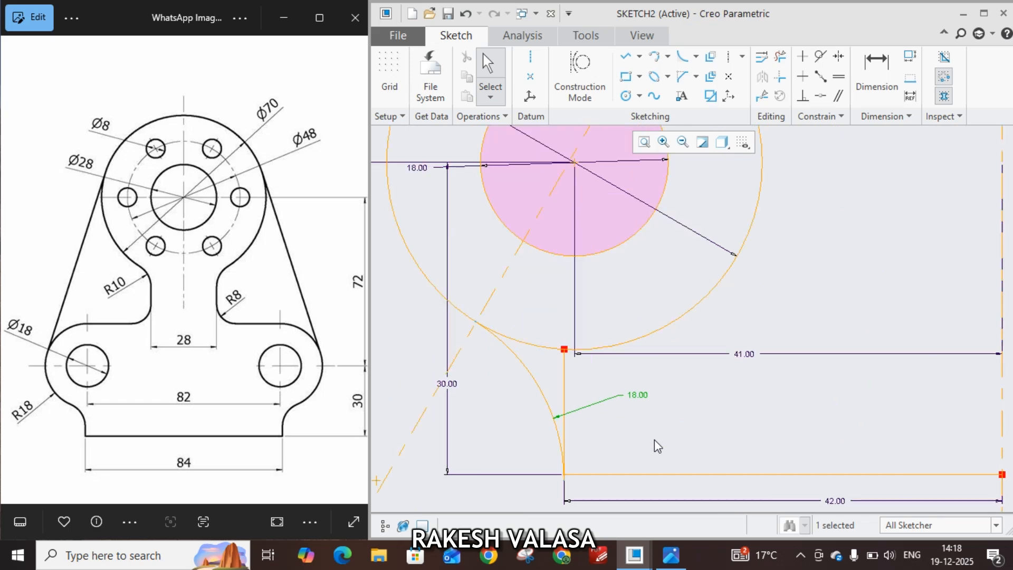
{"action": "scroll", "coordinate": [643, 443], "scroll_direction": "down", "scroll_amount": 5}
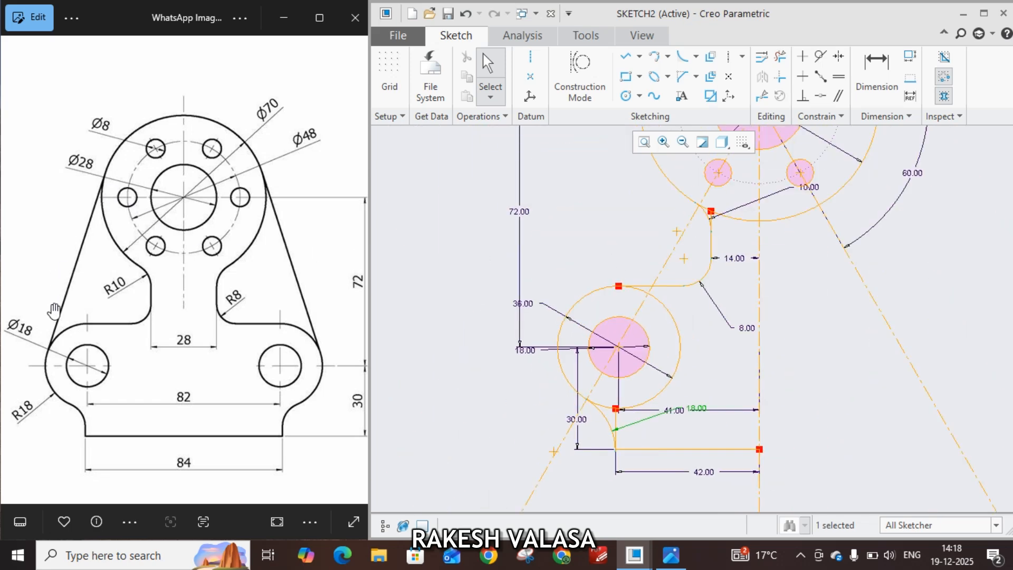
{"action": "middle_click_drag", "start_coordinate": [609, 218], "coordinate": [606, 324], "text": "shift"}
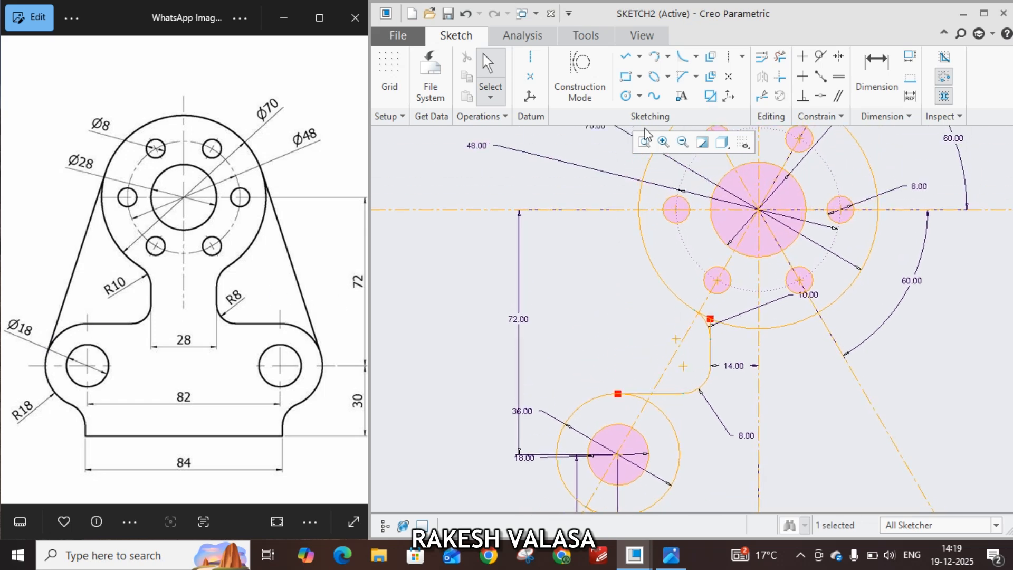
{"action": "left_click", "coordinate": [641, 57]}
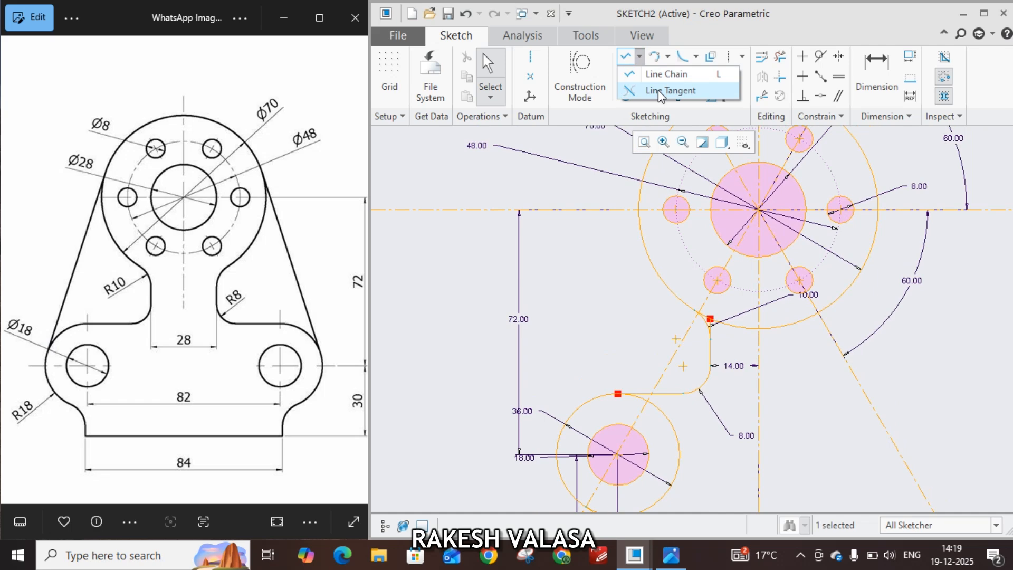
{"action": "left_click", "coordinate": [658, 90]}
{"action": "left_click", "coordinate": [576, 407]}
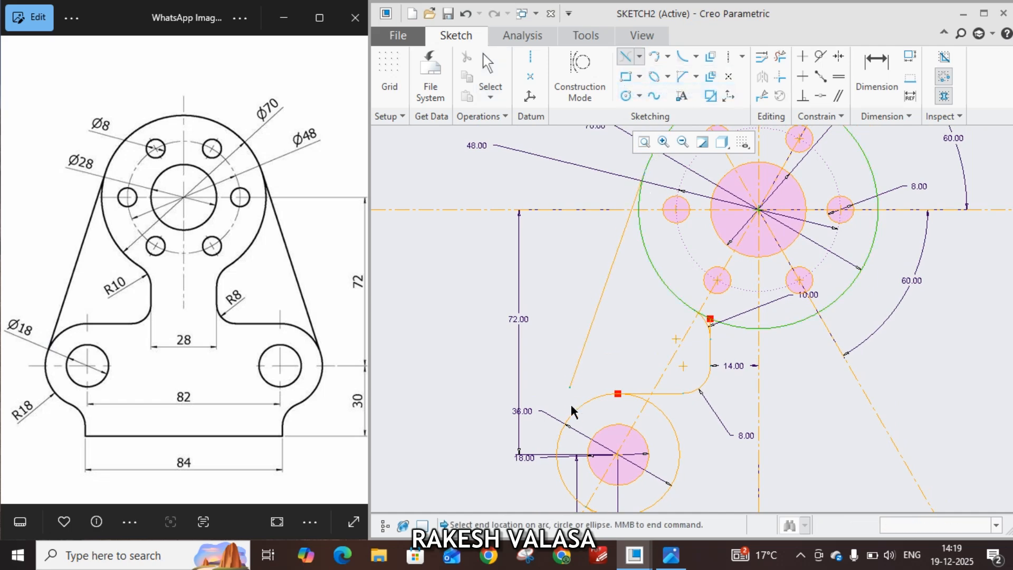
{"action": "left_click", "coordinate": [572, 423]}
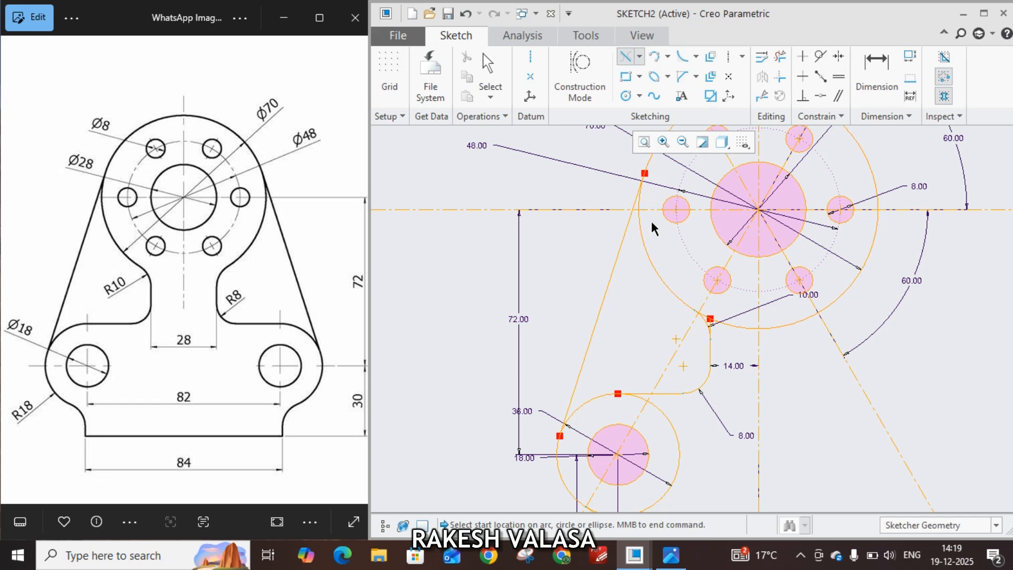
Step: Trim the 70 circle's lower arc between the neck and the vertical centreline, and the line stub above the 10 mm fillet
{"action": "middle_click_drag", "start_coordinate": [808, 418], "coordinate": [754, 342], "text": "shift"}
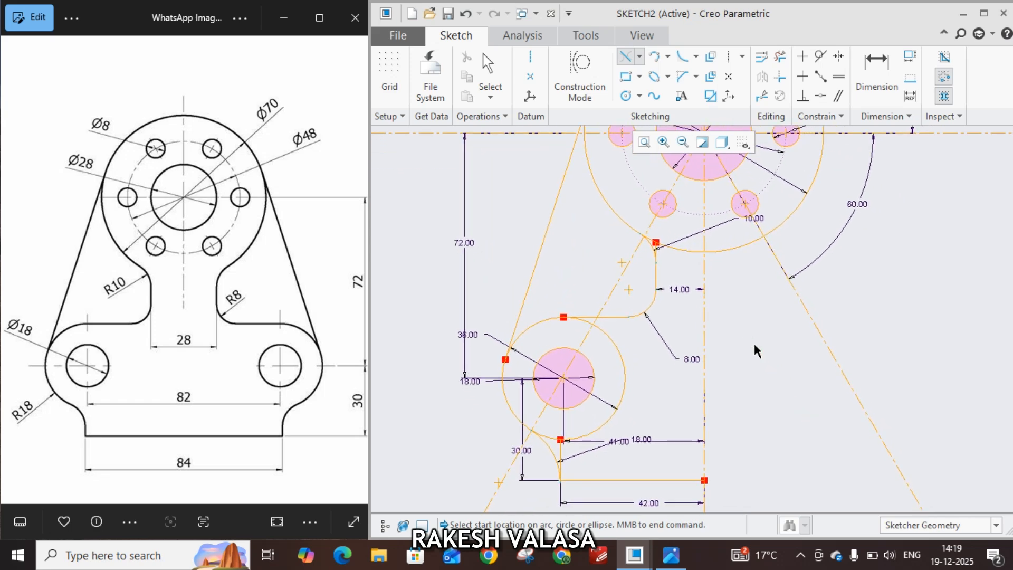
{"action": "left_click", "coordinate": [781, 56]}
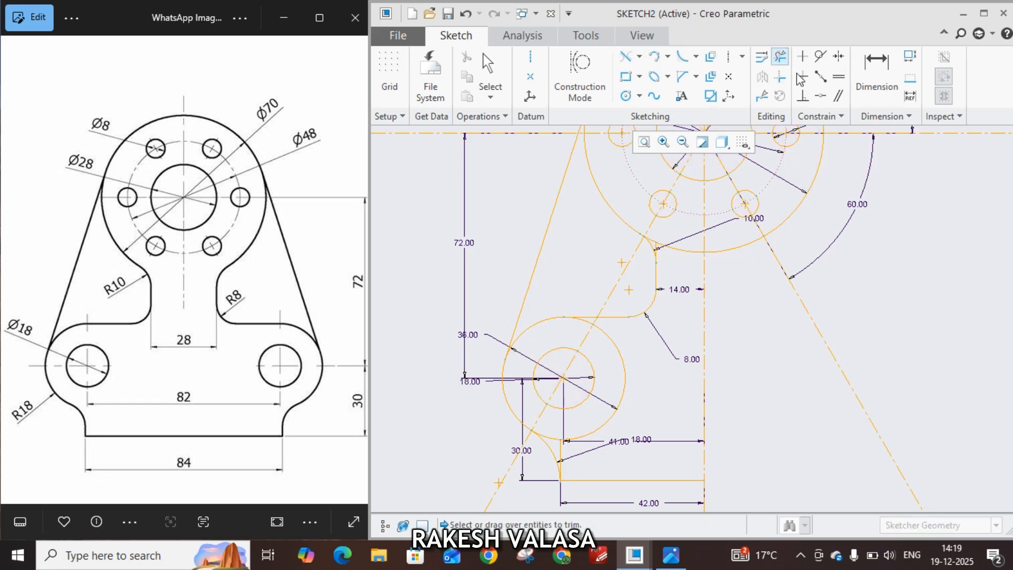
{"action": "scroll", "coordinate": [682, 261], "scroll_direction": "down", "scroll_amount": 2}
{"action": "scroll", "coordinate": [682, 260], "scroll_direction": "down", "scroll_amount": 2}
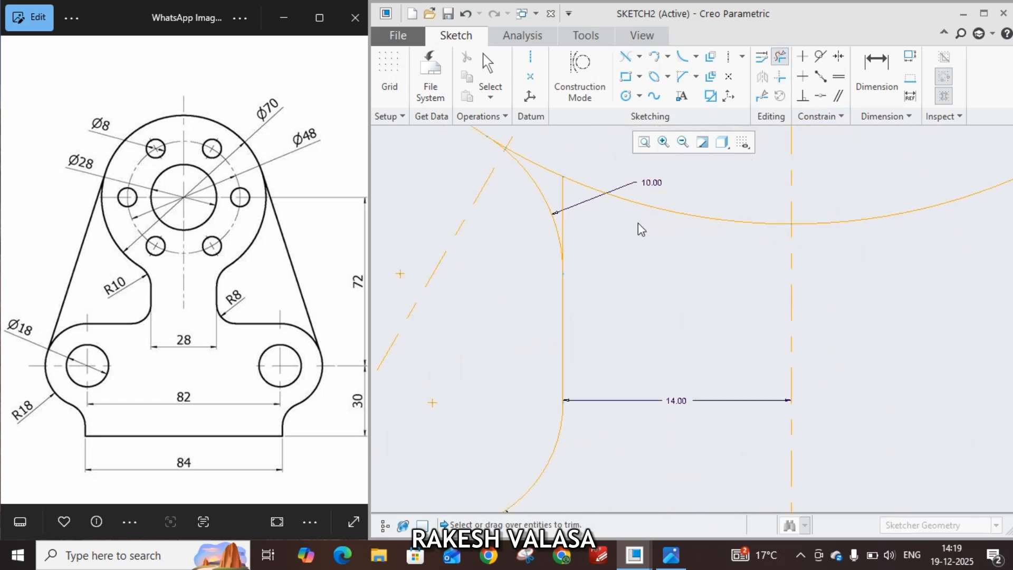
{"action": "mouse_move", "coordinate": [596, 221]}
{"action": "left_mouse_down"}
{"action": "mouse_move", "coordinate": [558, 185]}
{"action": "mouse_move", "coordinate": [571, 159]}
{"action": "mouse_move", "coordinate": [621, 207]}
{"action": "left_mouse_up"}
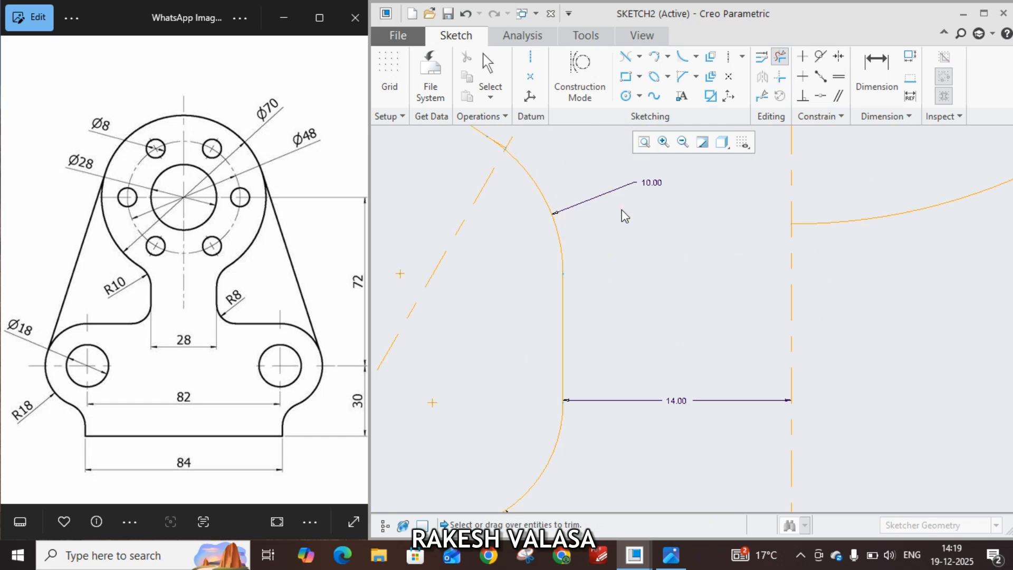
{"action": "middle_click", "coordinate": [665, 313]}
Step: Trim the leftover stub of the 70 circle that runs past its junction with the 10 mm neck fillet
{"action": "scroll", "coordinate": [483, 134], "scroll_direction": "up", "scroll_amount": 3}
{"action": "scroll", "coordinate": [489, 138], "scroll_direction": "down", "scroll_amount": 9}
{"action": "scroll", "coordinate": [608, 236], "scroll_direction": "down", "scroll_amount": 3}
{"action": "left_click", "coordinate": [608, 211]}
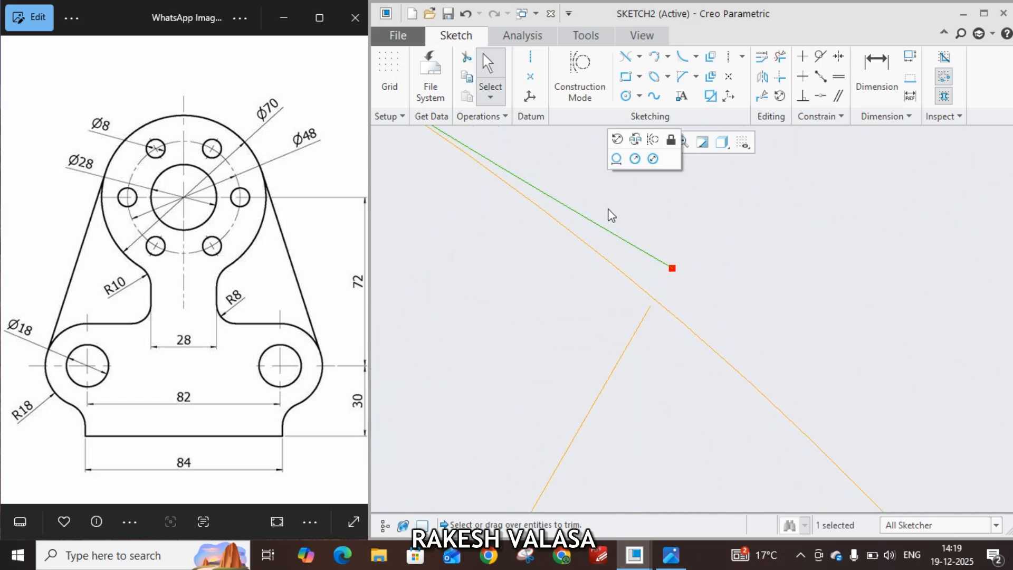
{"action": "left_click", "coordinate": [780, 57]}
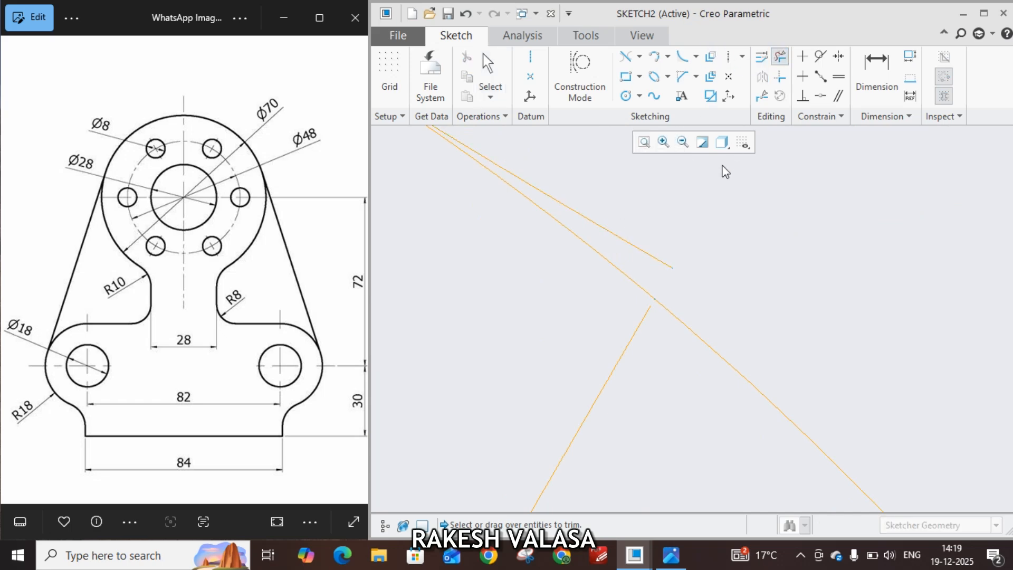
{"action": "left_click_drag", "start_coordinate": [650, 273], "coordinate": [645, 228]}
{"action": "scroll", "coordinate": [673, 233], "scroll_direction": "down", "scroll_amount": 4}
Step: Trim the inner right portion of the 36 circle, including the leftover arc just below the upper horizontal line
{"action": "scroll", "coordinate": [673, 236], "scroll_direction": "up", "scroll_amount": 5}
{"action": "scroll", "coordinate": [673, 237], "scroll_direction": "up", "scroll_amount": 5}
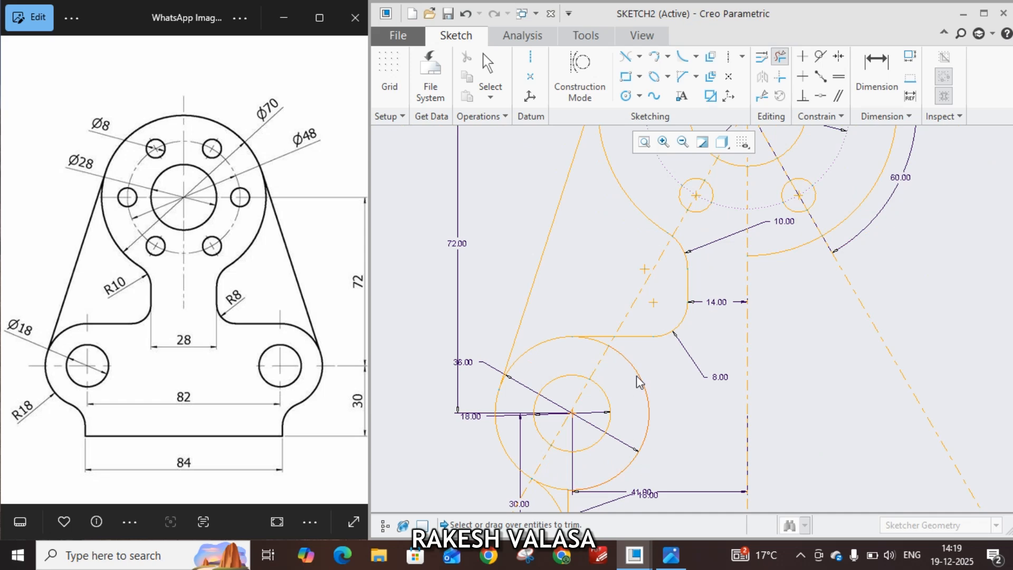
{"action": "left_click_drag", "start_coordinate": [632, 382], "coordinate": [667, 390]}
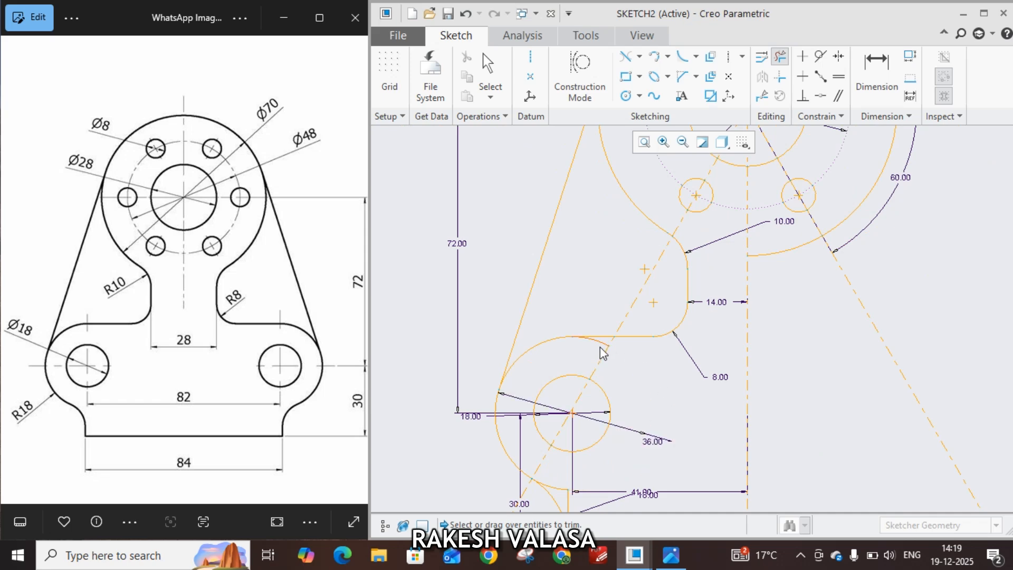
{"action": "scroll", "coordinate": [602, 351], "scroll_direction": "down", "scroll_amount": 5}
{"action": "left_click_drag", "start_coordinate": [609, 336], "coordinate": [609, 334]}
{"action": "scroll", "coordinate": [610, 287], "scroll_direction": "down", "scroll_amount": 4}
{"action": "scroll", "coordinate": [610, 287], "scroll_direction": "up", "scroll_amount": 5}
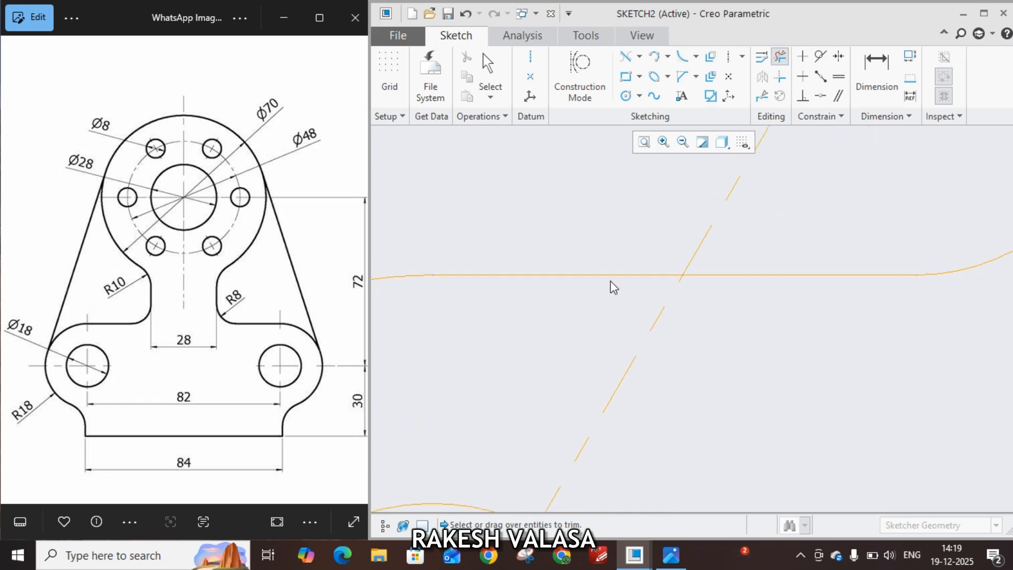
Step: Trim the remaining 36 circle arc and the short vertical line inside the 18 mm fillet above the base
{"action": "middle_click_drag", "start_coordinate": [679, 305], "coordinate": [665, 153]}
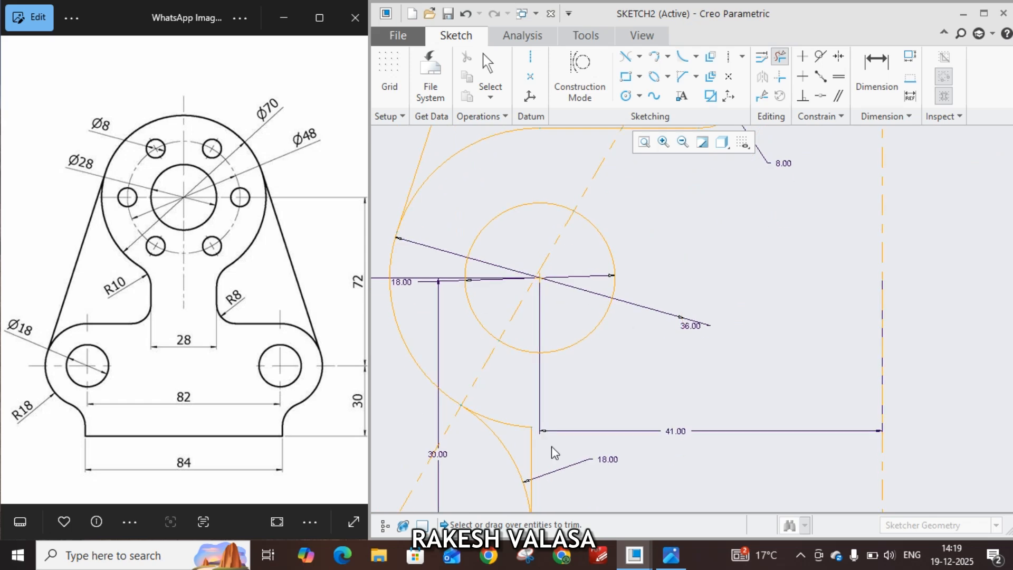
{"action": "scroll", "coordinate": [515, 493], "scroll_direction": "down", "scroll_amount": 3}
{"action": "mouse_move", "coordinate": [498, 337]}
{"action": "left_mouse_down"}
{"action": "mouse_move", "coordinate": [533, 398]}
{"action": "mouse_move", "coordinate": [554, 411]}
{"action": "left_mouse_up"}
{"action": "scroll", "coordinate": [557, 413], "scroll_direction": "up", "scroll_amount": 3}
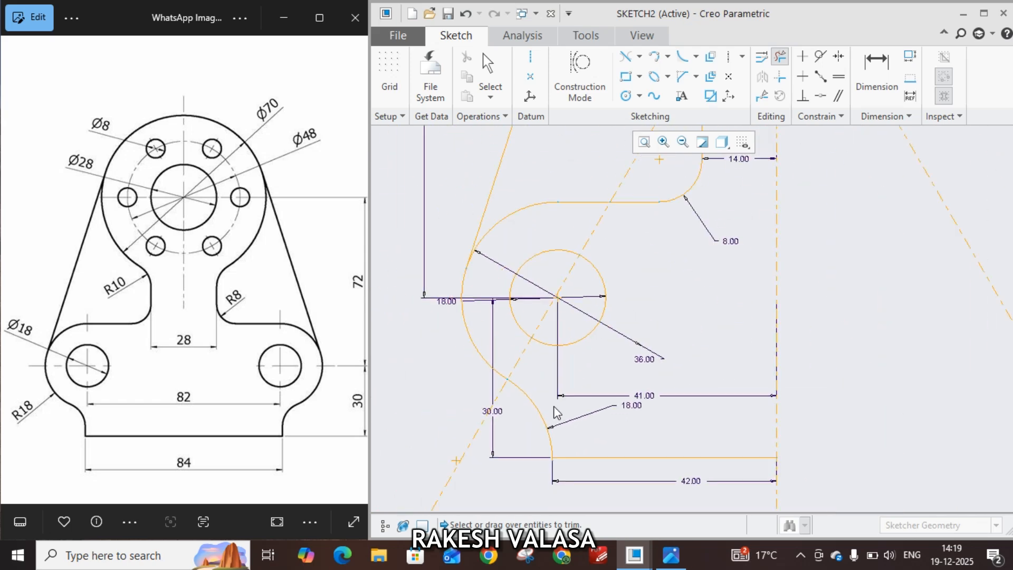
Step: Trim the 70 circle's lower arc between the vertical centreline and the right-hand inclined centreline
{"action": "scroll", "coordinate": [554, 406], "scroll_direction": "up", "scroll_amount": 1}
{"action": "middle_click_drag", "start_coordinate": [633, 316], "coordinate": [625, 388]}
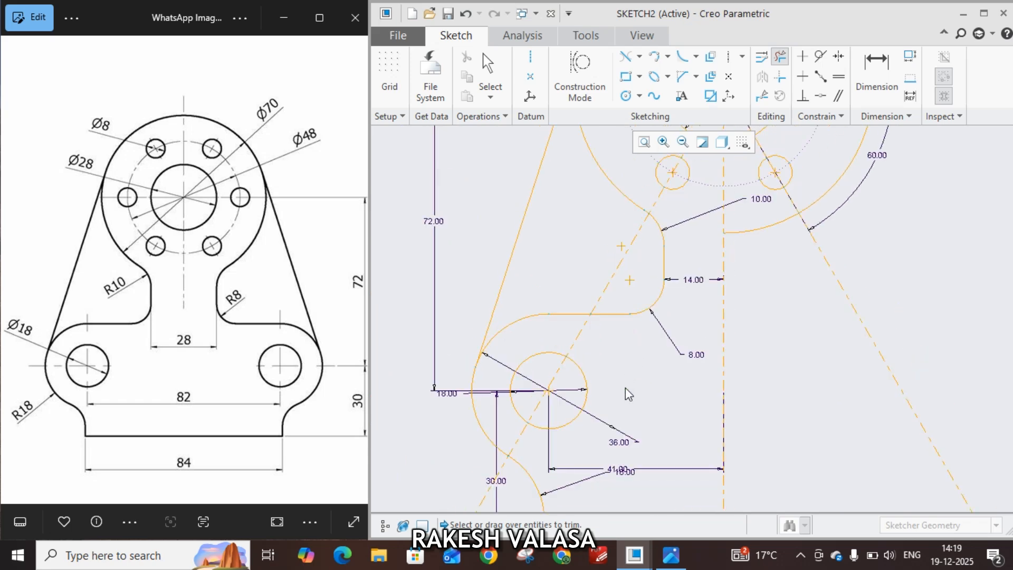
{"action": "scroll", "coordinate": [642, 317], "scroll_direction": "up", "scroll_amount": 3}
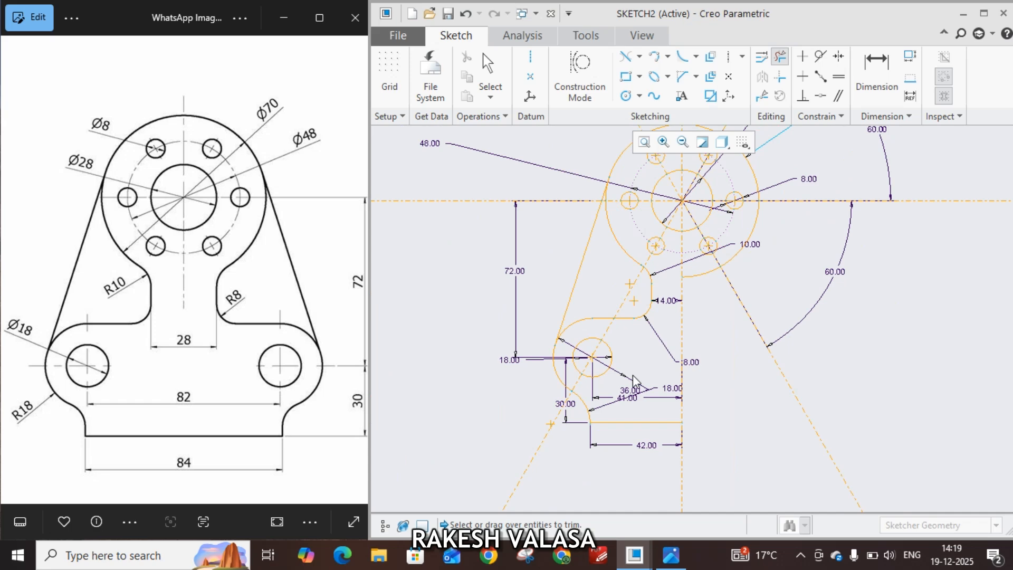
{"action": "left_click", "coordinate": [704, 271]}
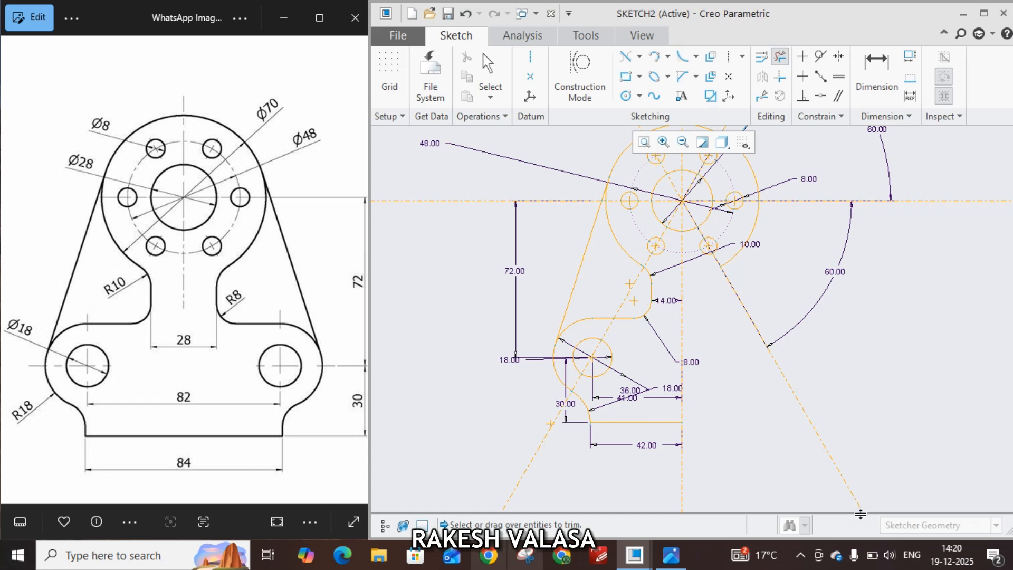
{"action": "middle_click", "coordinate": [746, 427]}
Step: Mirror the left base outline, 18 hole, neck lines, fillets and outer tangent line about the vertical centreline
{"action": "scroll", "coordinate": [681, 417], "scroll_direction": "down", "scroll_amount": 3}
{"action": "left_click", "coordinate": [663, 442]}
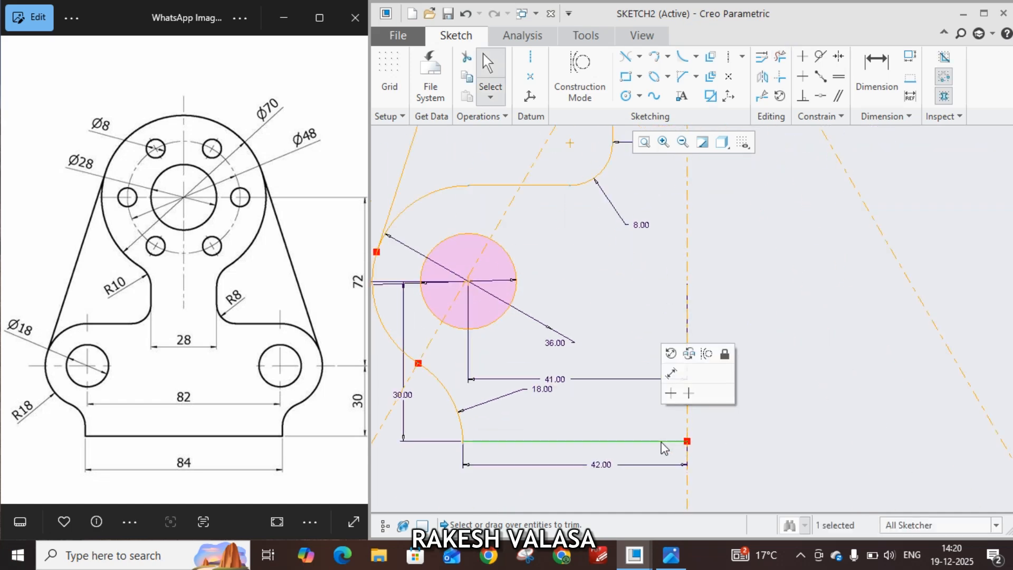
{"action": "left_click", "coordinate": [460, 425], "text": "ctrl"}
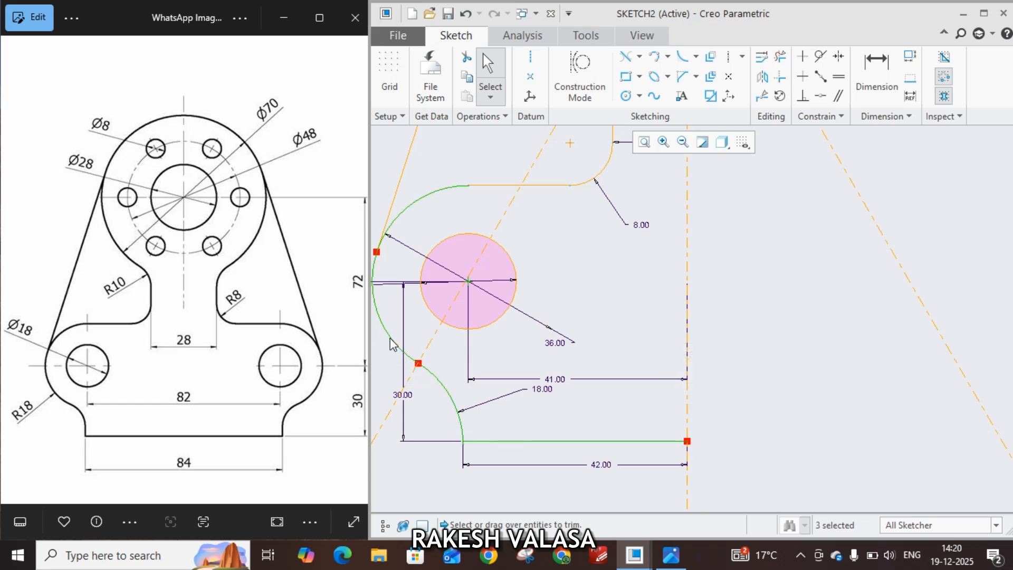
{"action": "left_click", "coordinate": [606, 170], "text": "ctrl"}
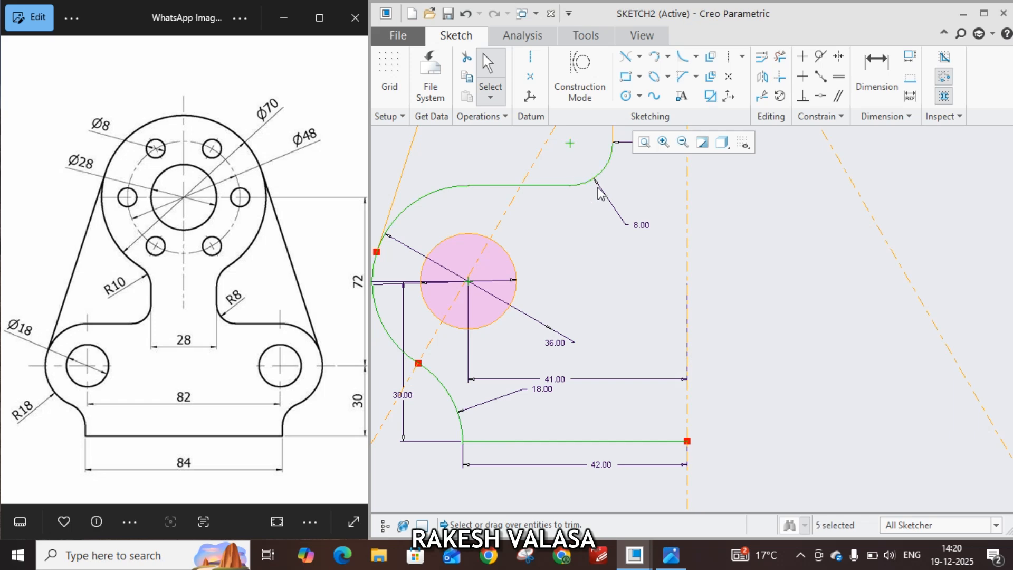
{"action": "left_click", "coordinate": [509, 254], "text": "ctrl"}
{"action": "middle_click_drag", "start_coordinate": [565, 234], "coordinate": [578, 435], "text": "shift"}
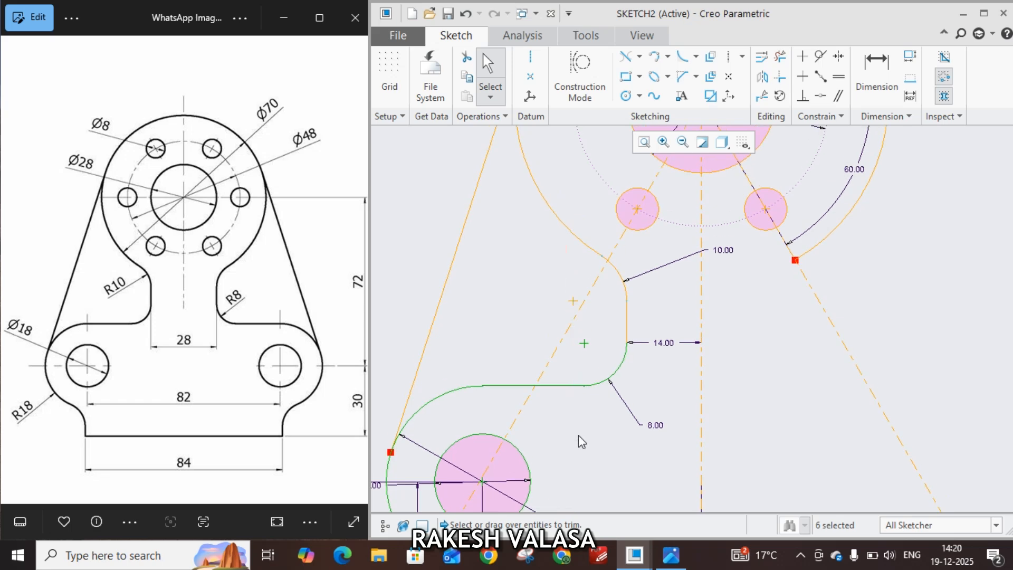
{"action": "left_click", "coordinate": [629, 315], "text": "ctrl"}
{"action": "left_click", "coordinate": [447, 277], "text": "ctrl"}
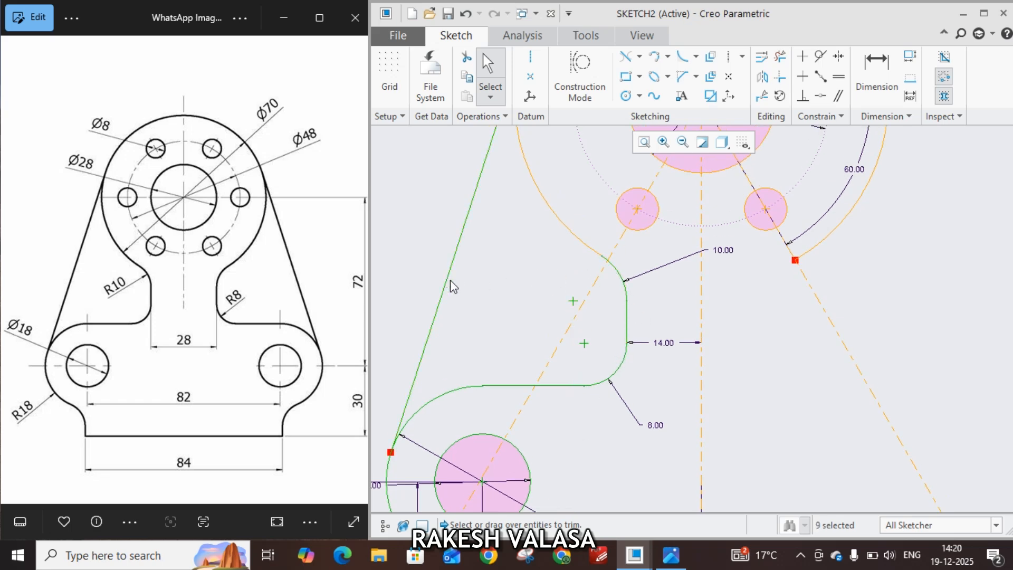
{"action": "left_click", "coordinate": [763, 77]}
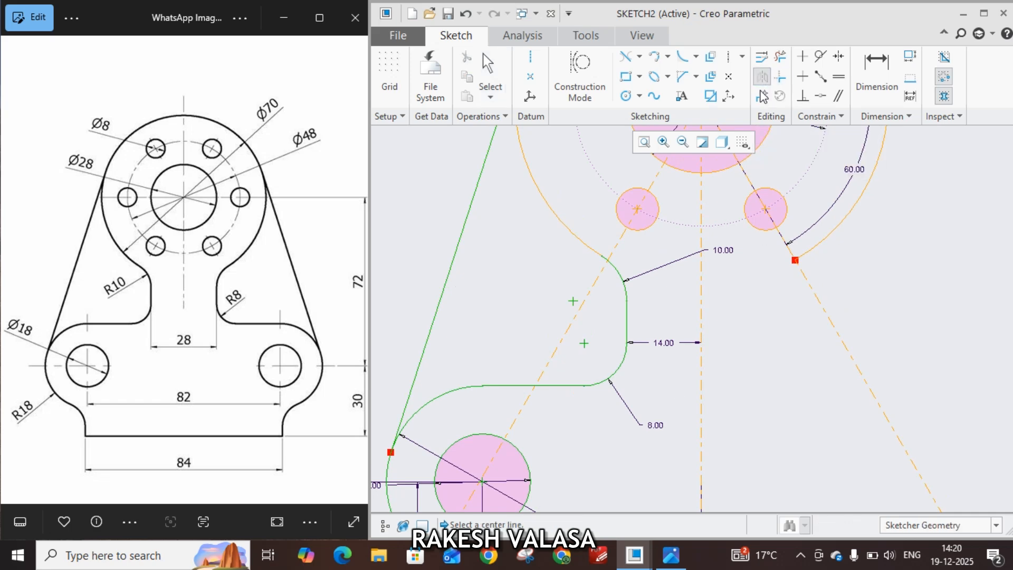
{"action": "left_click", "coordinate": [701, 316]}
{"action": "scroll", "coordinate": [701, 316], "scroll_direction": "down", "scroll_amount": 3}
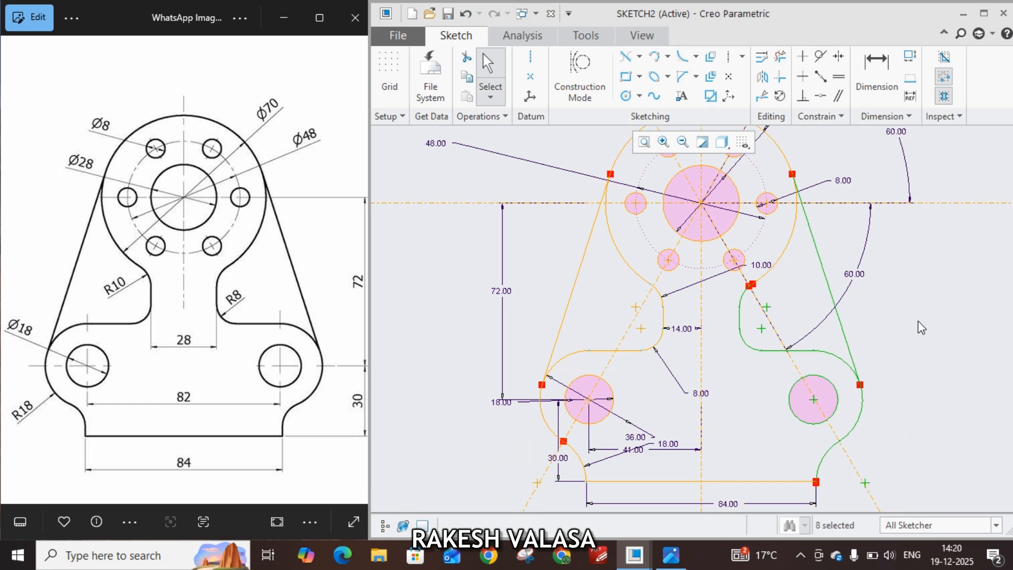
{"action": "middle_click_drag", "start_coordinate": [923, 302], "coordinate": [892, 362]}
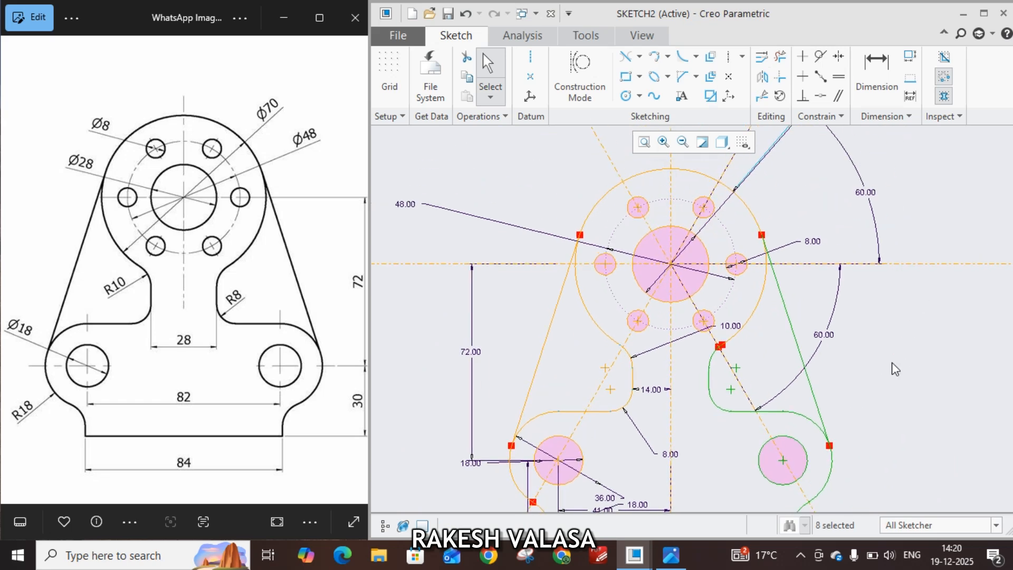
Step: Hide the sketch's dimensions and constraint symbols, and deselect the mirrored geometry
{"action": "left_click", "coordinate": [641, 37]}
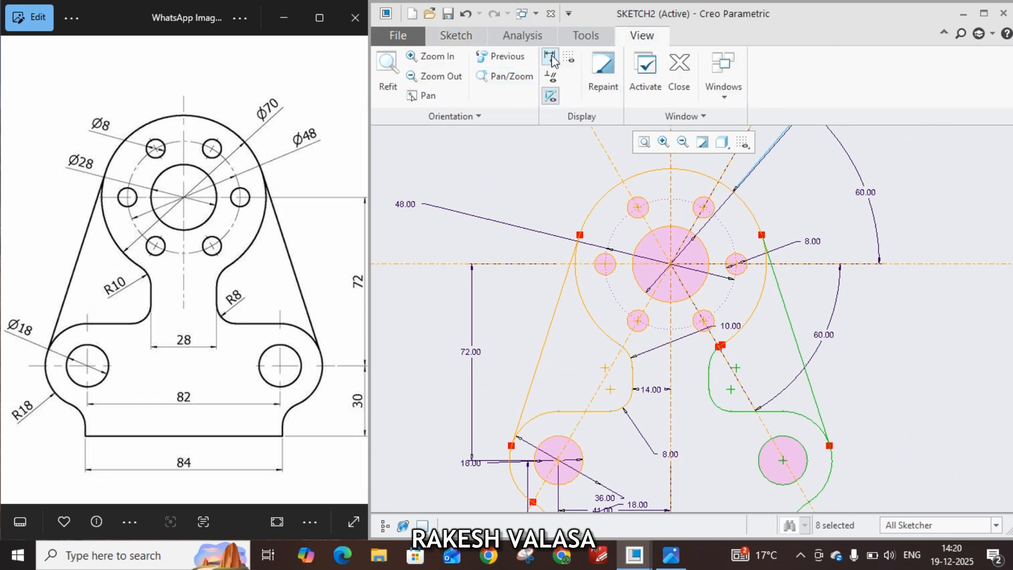
{"action": "left_click", "coordinate": [552, 57]}
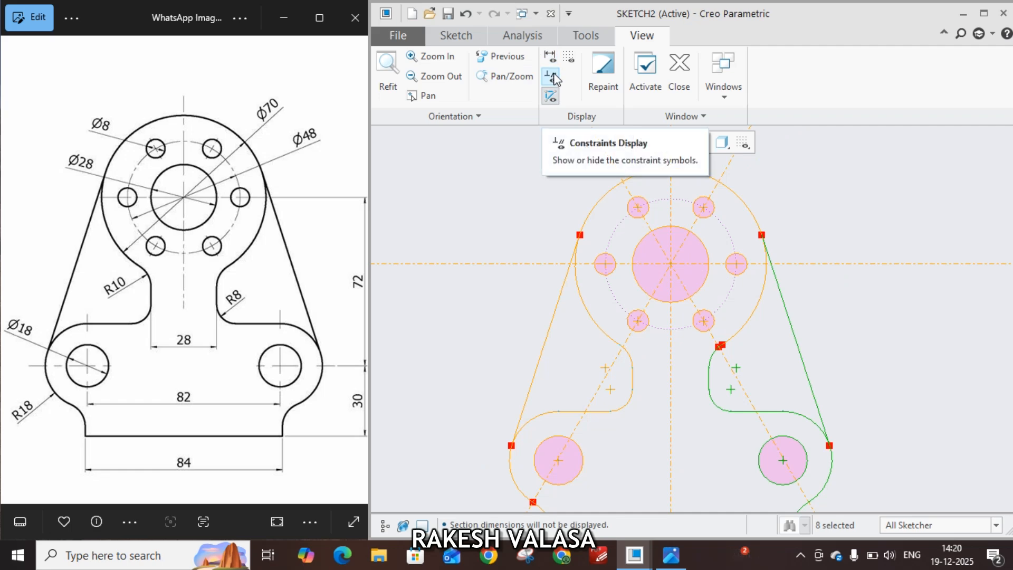
{"action": "left_click", "coordinate": [554, 79]}
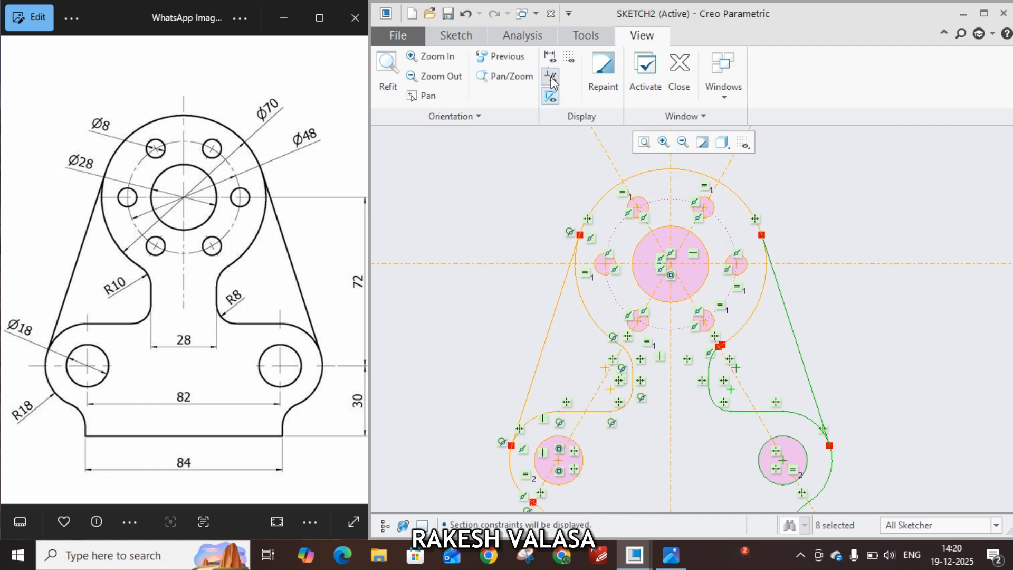
{"action": "left_click", "coordinate": [552, 79]}
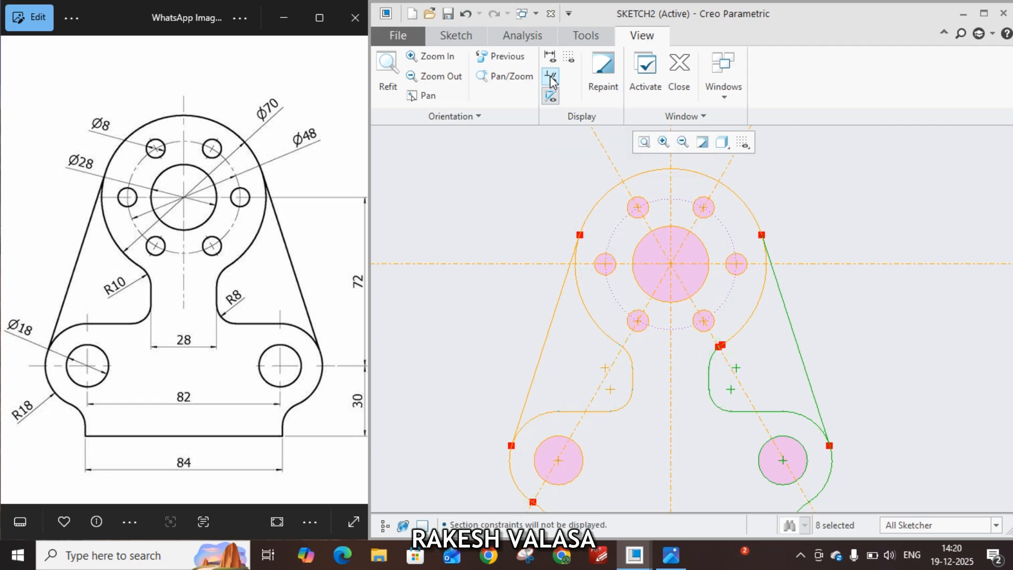
{"action": "left_click", "coordinate": [868, 333]}
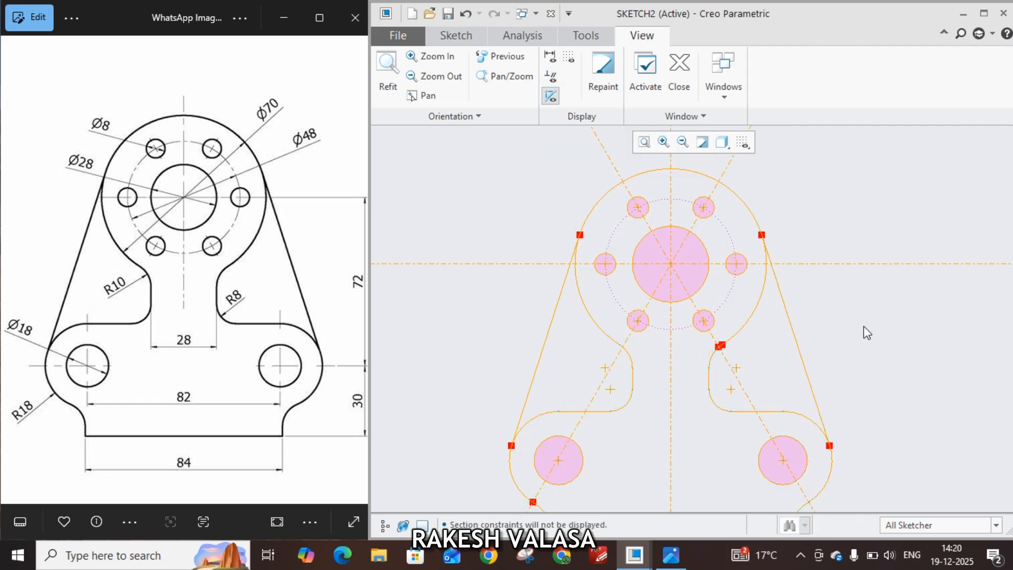
{"action": "middle_click_drag", "start_coordinate": [871, 324], "coordinate": [865, 257], "text": "shift"}
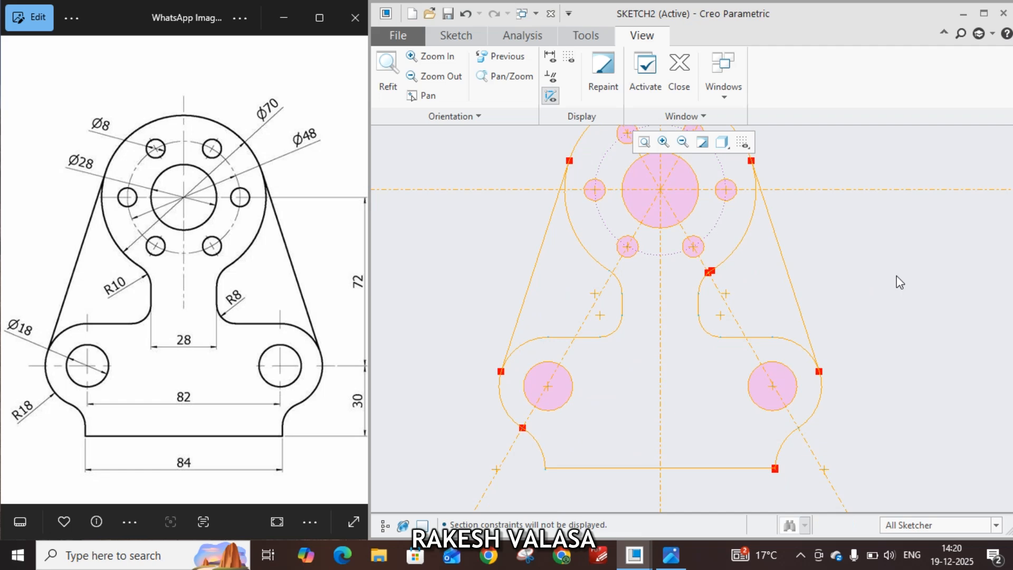
Step: Show the sketch's dimensions again, return to the sketching tools and maximize the sketch window
{"action": "middle_click_drag", "start_coordinate": [911, 323], "coordinate": [911, 275], "text": "shift"}
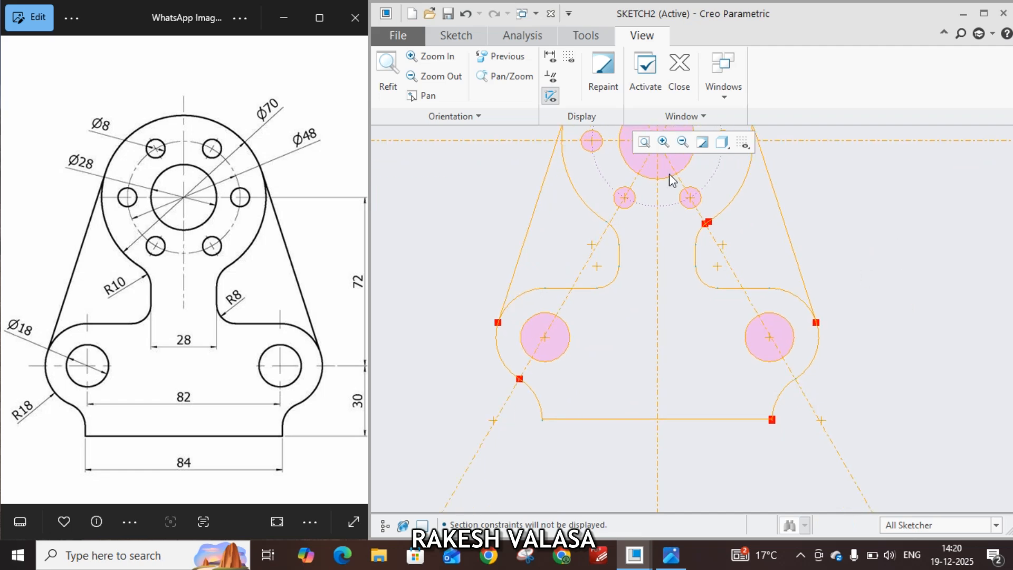
{"action": "left_click", "coordinate": [548, 63]}
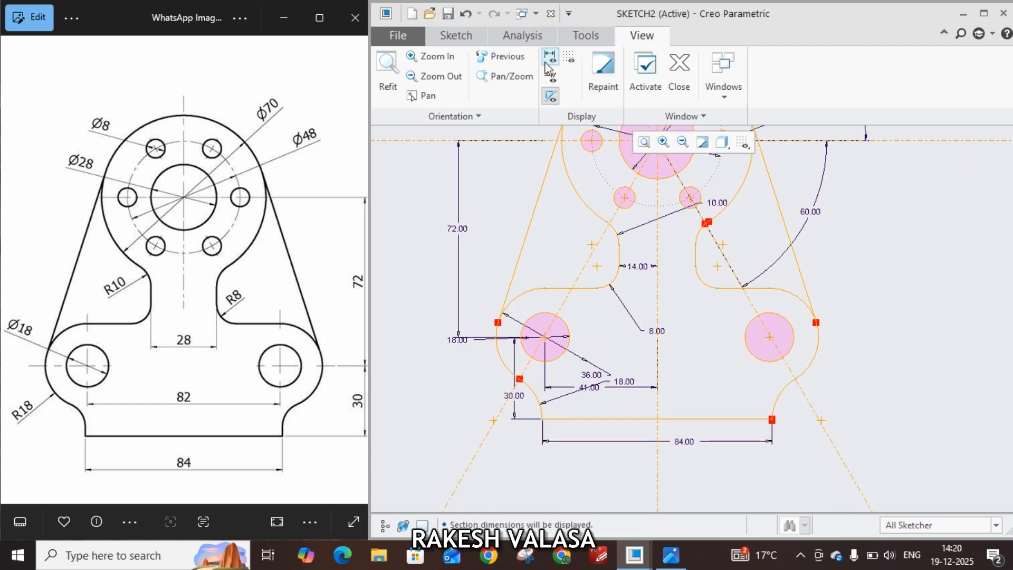
{"action": "left_click", "coordinate": [456, 36]}
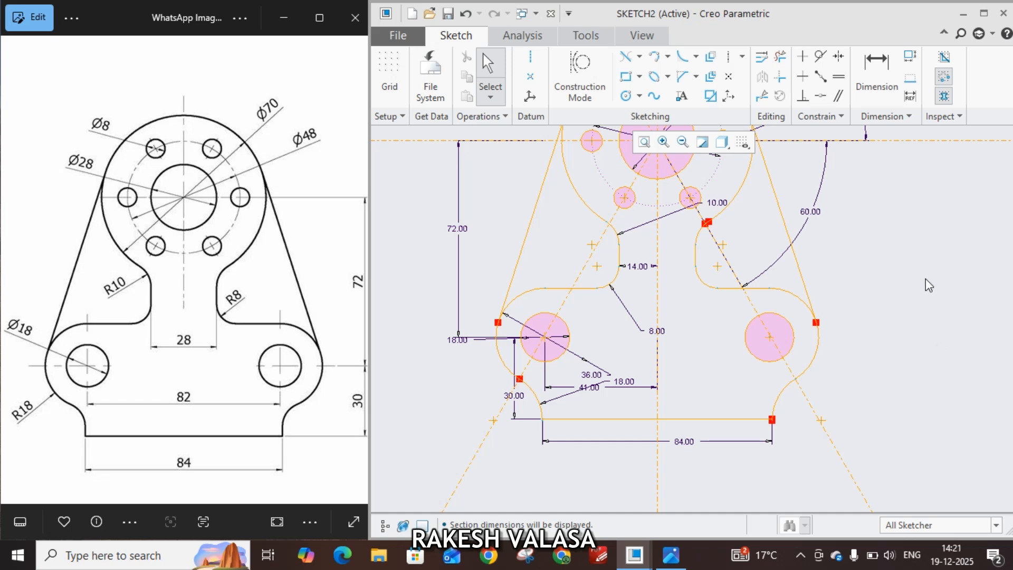
{"action": "mouse_move", "coordinate": [926, 250]}
{"action": "middle_mouse_down"}
{"action": "mouse_move", "coordinate": [896, 343]}
{"action": "mouse_move", "coordinate": [943, 333]}
{"action": "middle_mouse_up"}
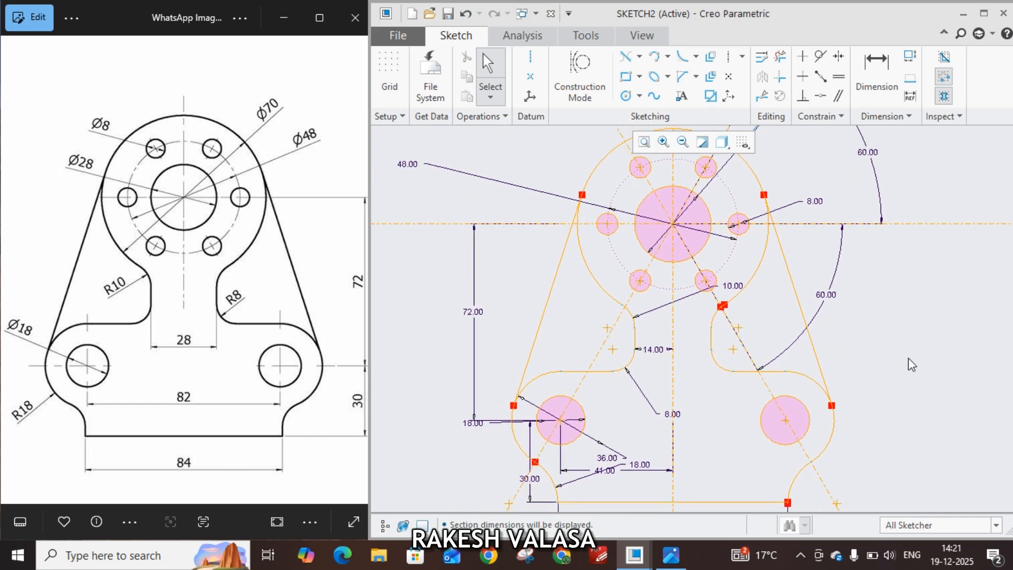
{"action": "scroll", "coordinate": [885, 358], "scroll_direction": "down", "scroll_amount": 2}
{"action": "scroll", "coordinate": [885, 358], "scroll_direction": "up", "scroll_amount": 2}
{"action": "left_click", "coordinate": [984, 14]}
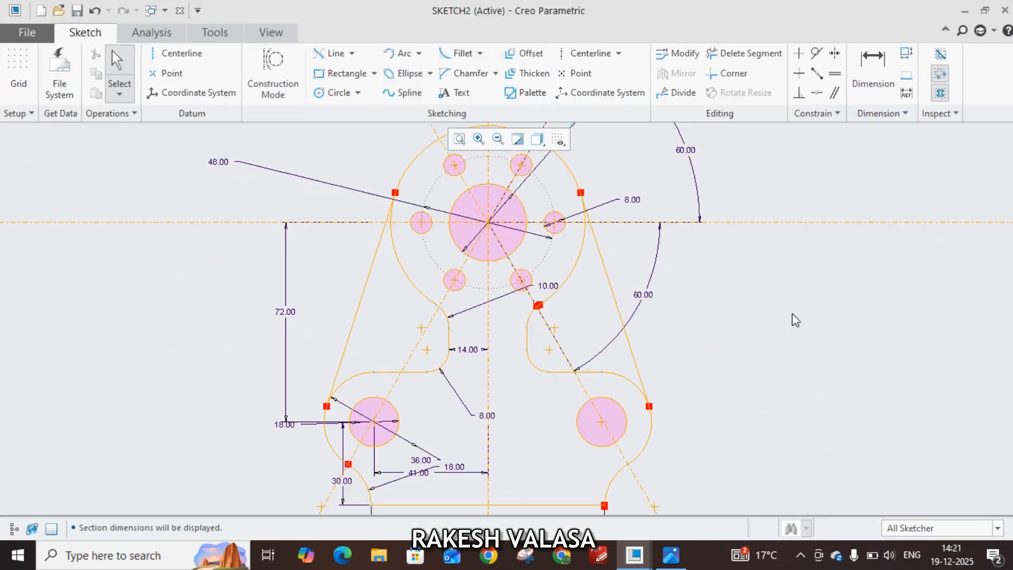
Step: Reposition the left hole's 18 diameter and the lower 18 fillet dimension outside the outline, and the 10 fillet dimension beside its arc
{"action": "middle_click_drag", "start_coordinate": [794, 251], "coordinate": [790, 343]}
{"action": "middle_click_drag", "start_coordinate": [781, 385], "coordinate": [771, 249]}
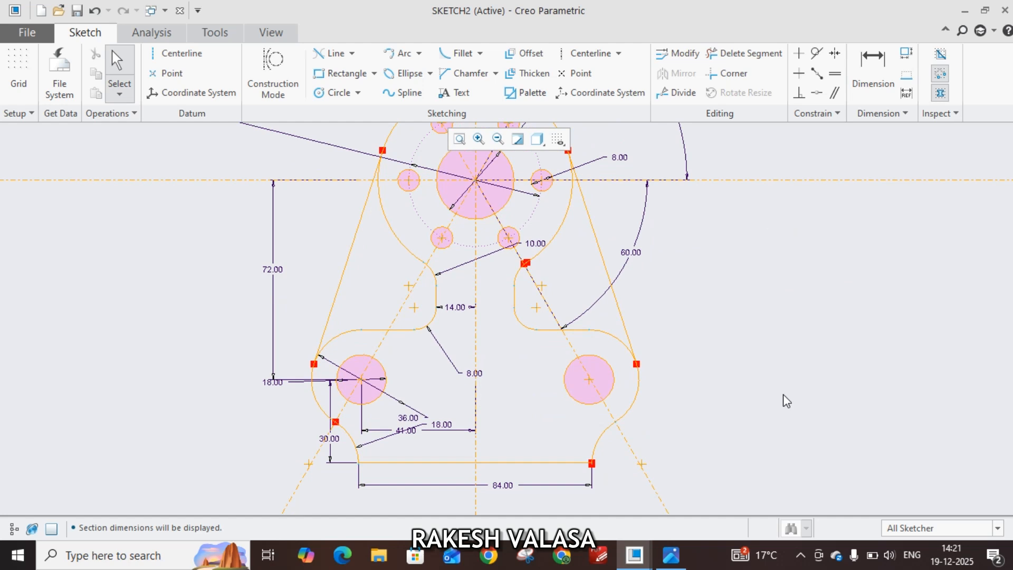
{"action": "mouse_move", "coordinate": [771, 407]}
{"action": "middle_mouse_down"}
{"action": "mouse_move", "coordinate": [802, 274]}
{"action": "mouse_move", "coordinate": [782, 478]}
{"action": "middle_mouse_up"}
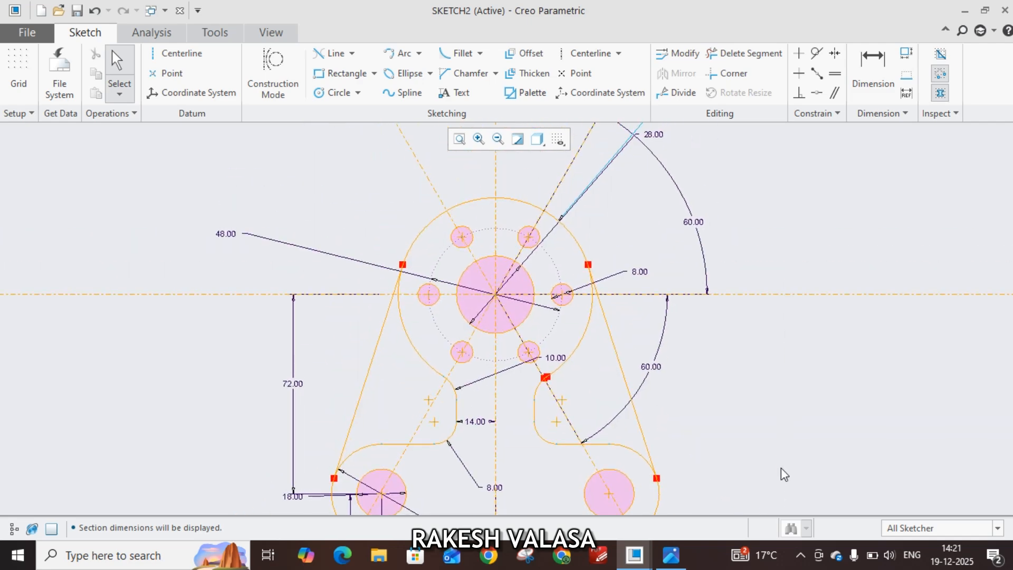
{"action": "middle_click_drag", "start_coordinate": [783, 439], "coordinate": [771, 375]}
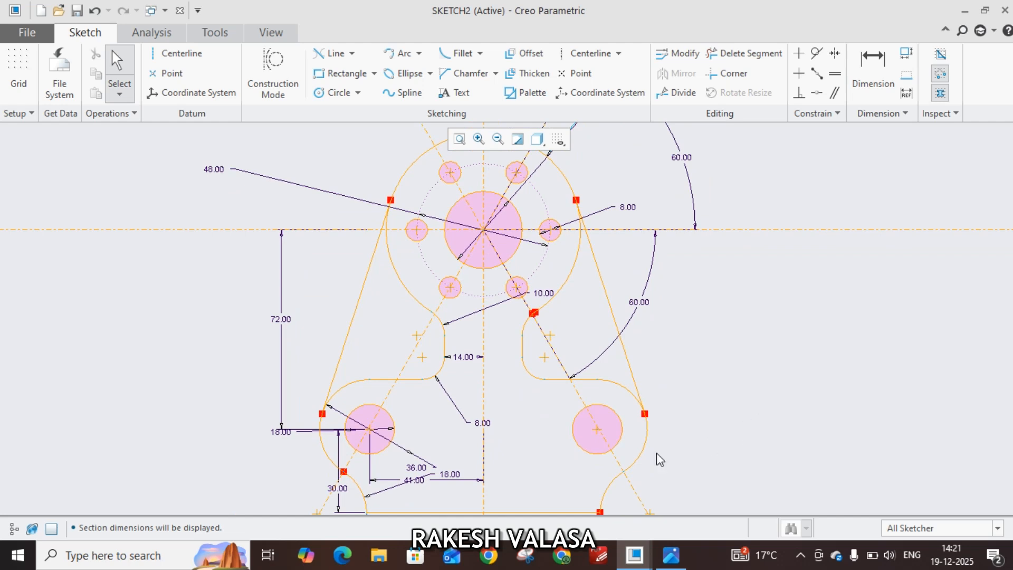
{"action": "left_click_drag", "start_coordinate": [286, 432], "coordinate": [293, 458]}
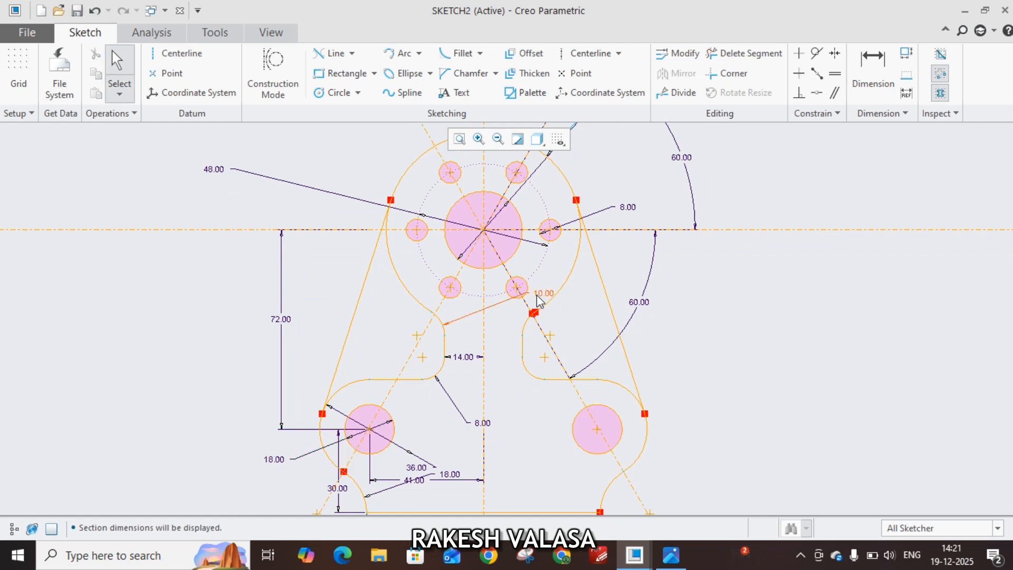
{"action": "left_click_drag", "start_coordinate": [546, 293], "coordinate": [454, 319]}
{"action": "middle_click_drag", "start_coordinate": [786, 344], "coordinate": [785, 255], "text": "shift"}
{"action": "left_click_drag", "start_coordinate": [422, 392], "coordinate": [327, 414]}
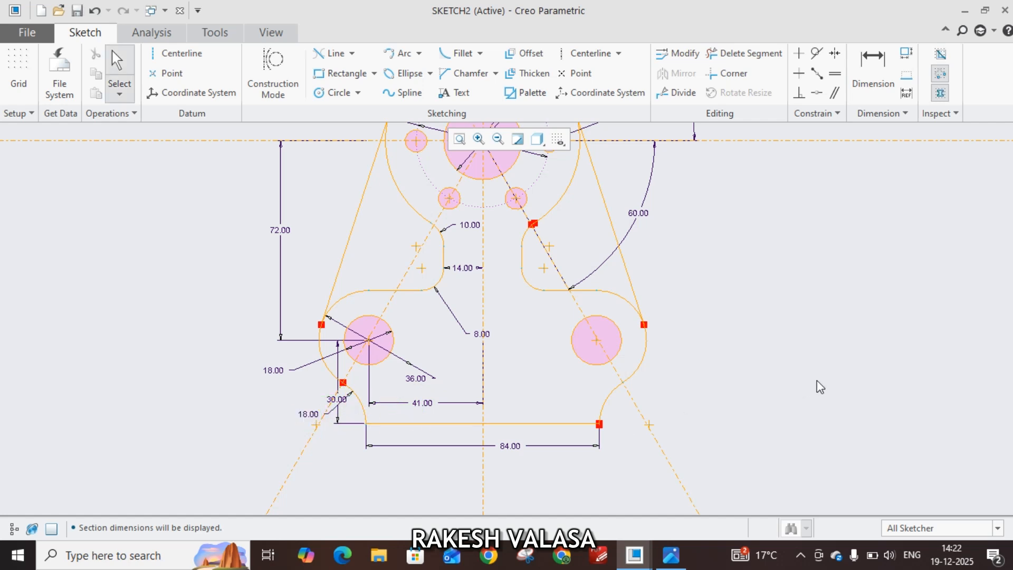
Step: Move the upper 60° angle dimension closer to the circles and reposition the central hole's 28 diameter dimension to their upper right
{"action": "middle_click_drag", "start_coordinate": [821, 291], "coordinate": [813, 446]}
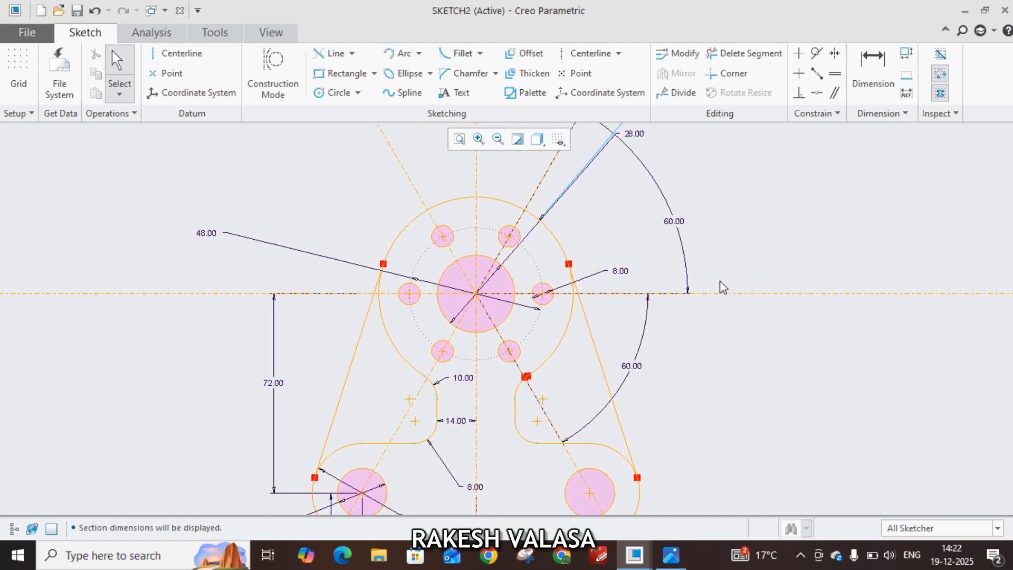
{"action": "left_click_drag", "start_coordinate": [677, 220], "coordinate": [640, 240]}
{"action": "left_click_drag", "start_coordinate": [636, 135], "coordinate": [644, 194]}
{"action": "middle_click_drag", "start_coordinate": [685, 185], "coordinate": [704, 278]}
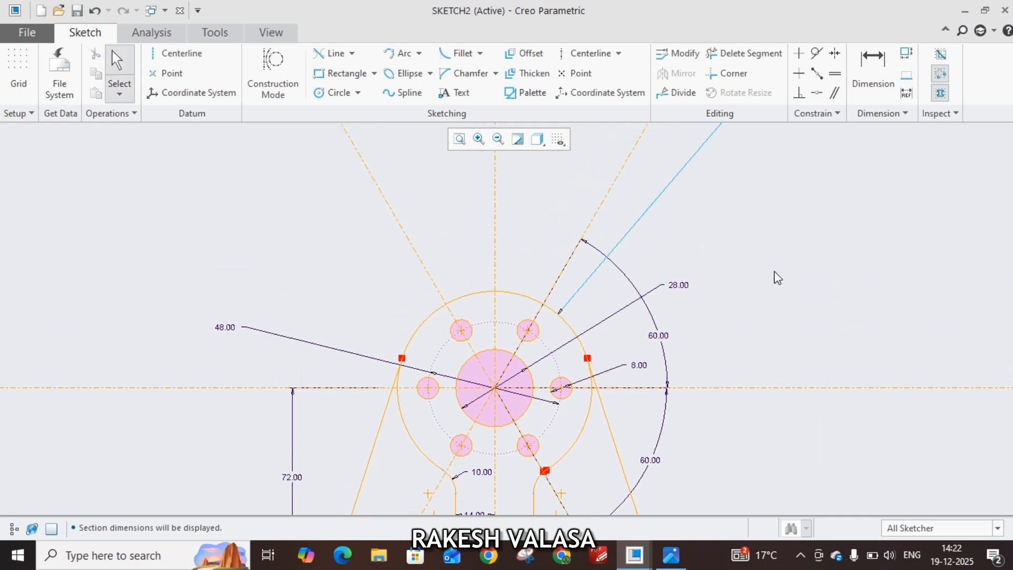